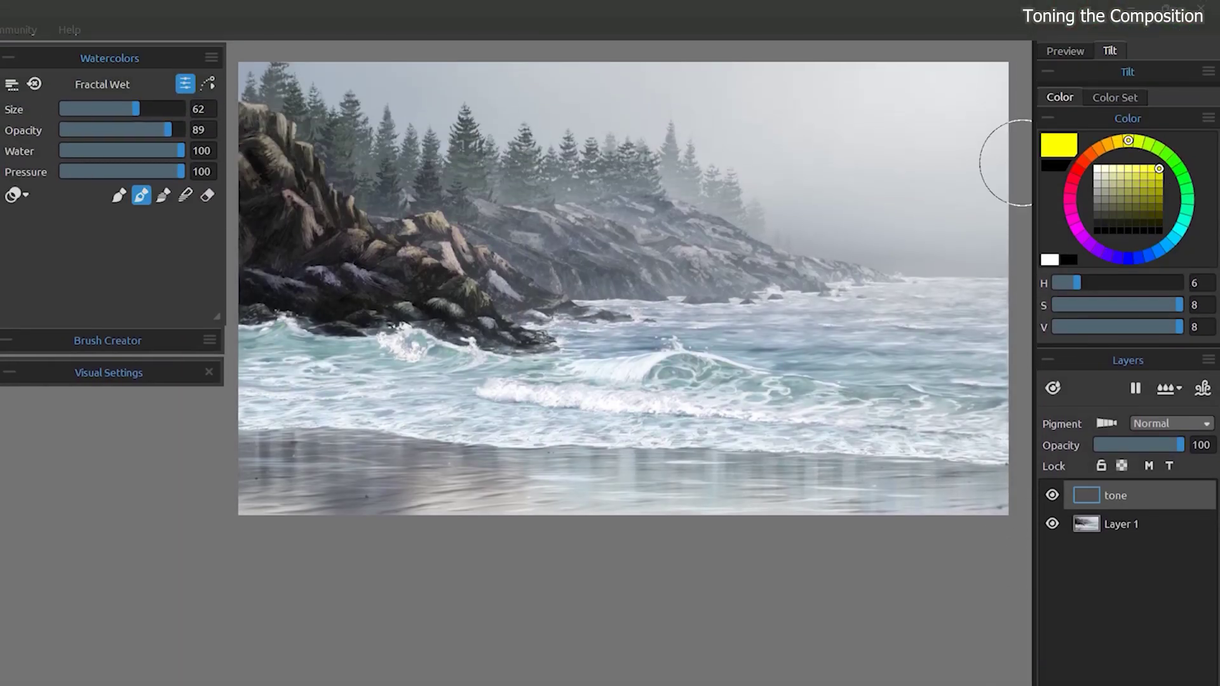
Fill the tone layer with yellow and set its blending mode to Multiply
{"action": "key", "text": "g"}
{"action": "left_click", "coordinate": [612, 346]}
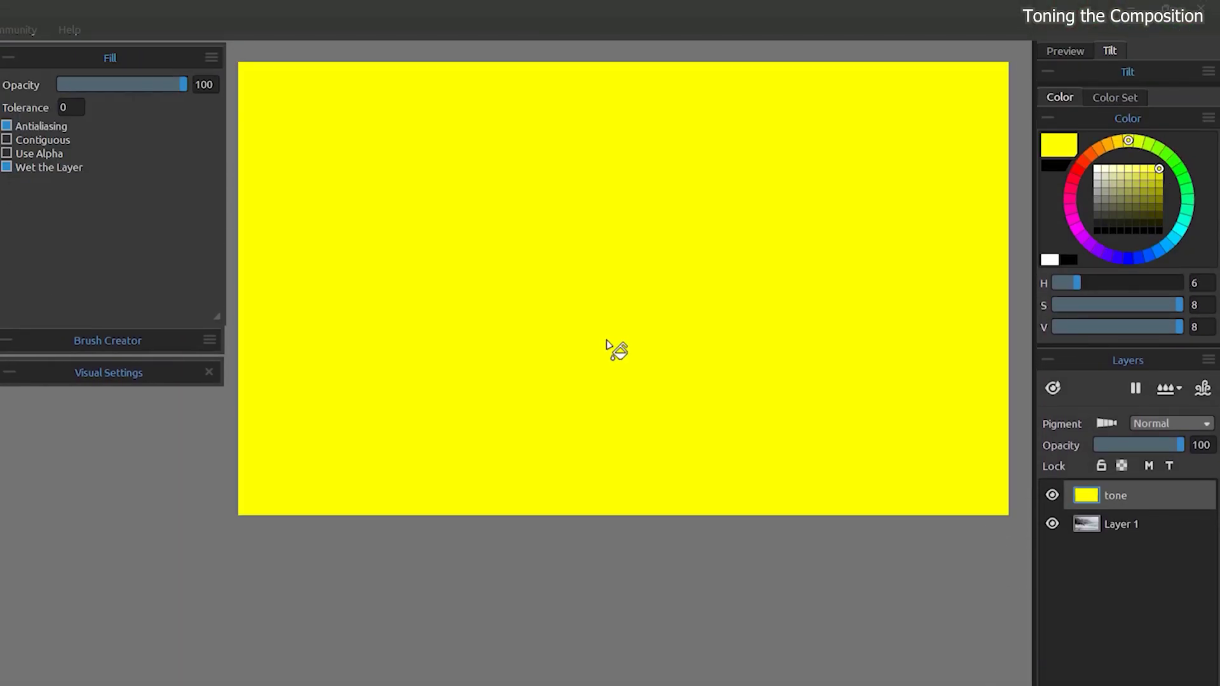
{"action": "left_click", "coordinate": [1159, 421]}
{"action": "left_click", "coordinate": [1161, 470]}
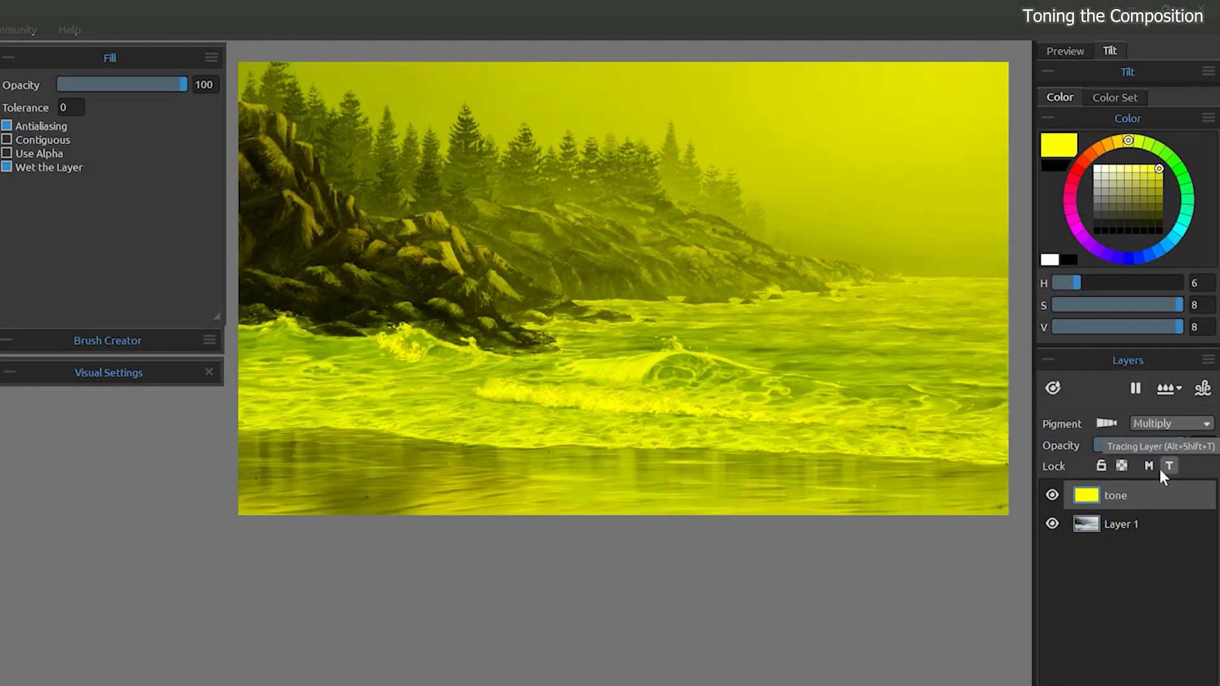
Lower the tone layer's opacity to 17 so the color only tints the seascape
{"action": "left_click", "coordinate": [1172, 422]}
{"action": "left_click", "coordinate": [1171, 444]}
{"action": "left_click", "coordinate": [1177, 427]}
{"action": "left_click", "coordinate": [1175, 412]}
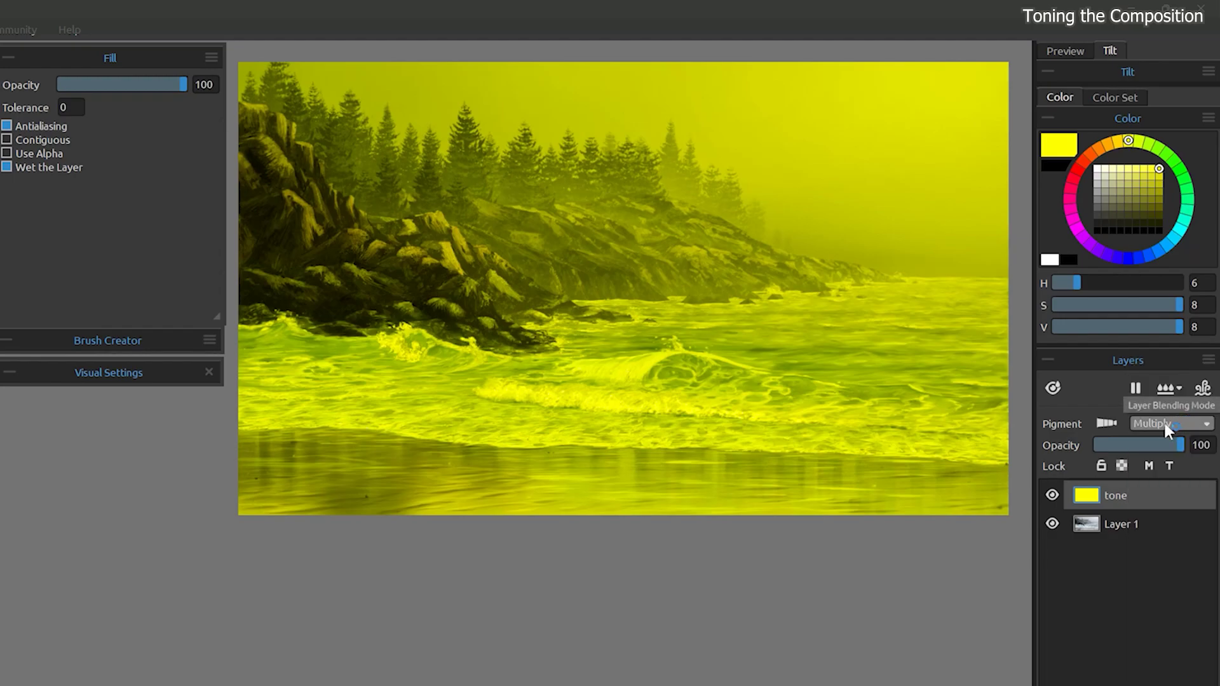
{"action": "left_click_drag", "start_coordinate": [1160, 446], "coordinate": [1111, 444]}
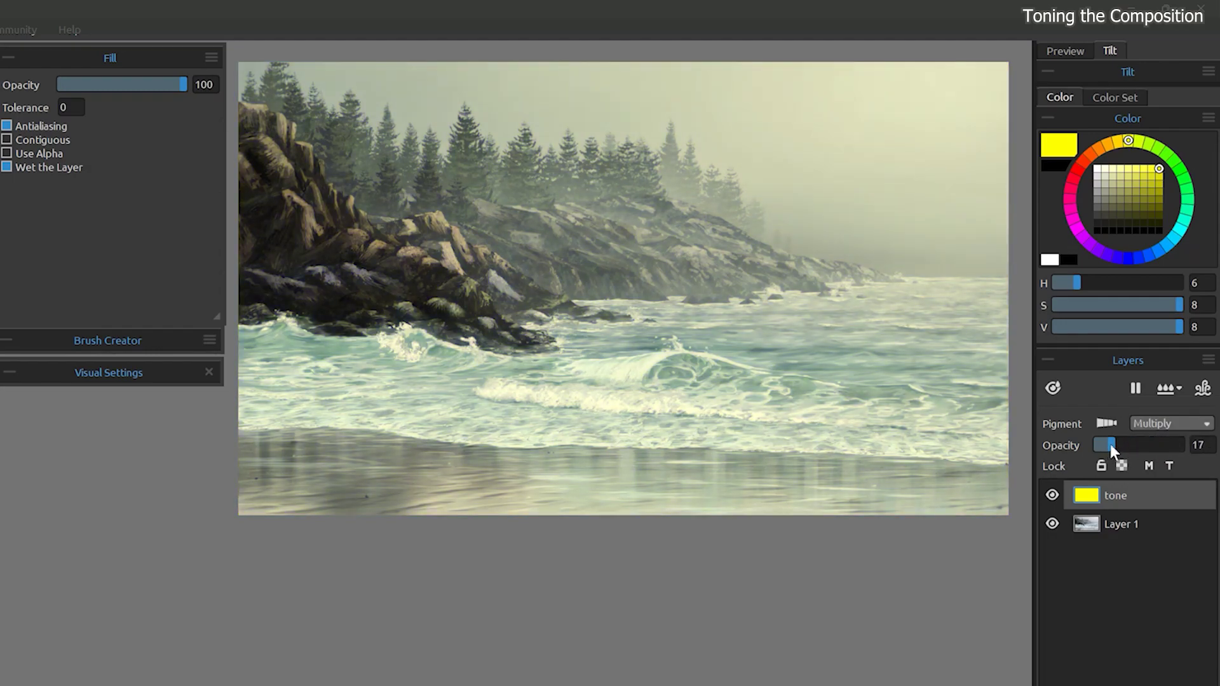
Refill the tone layer with turquoise and change its blending mode to Overlay
{"action": "left_click", "coordinate": [1186, 230]}
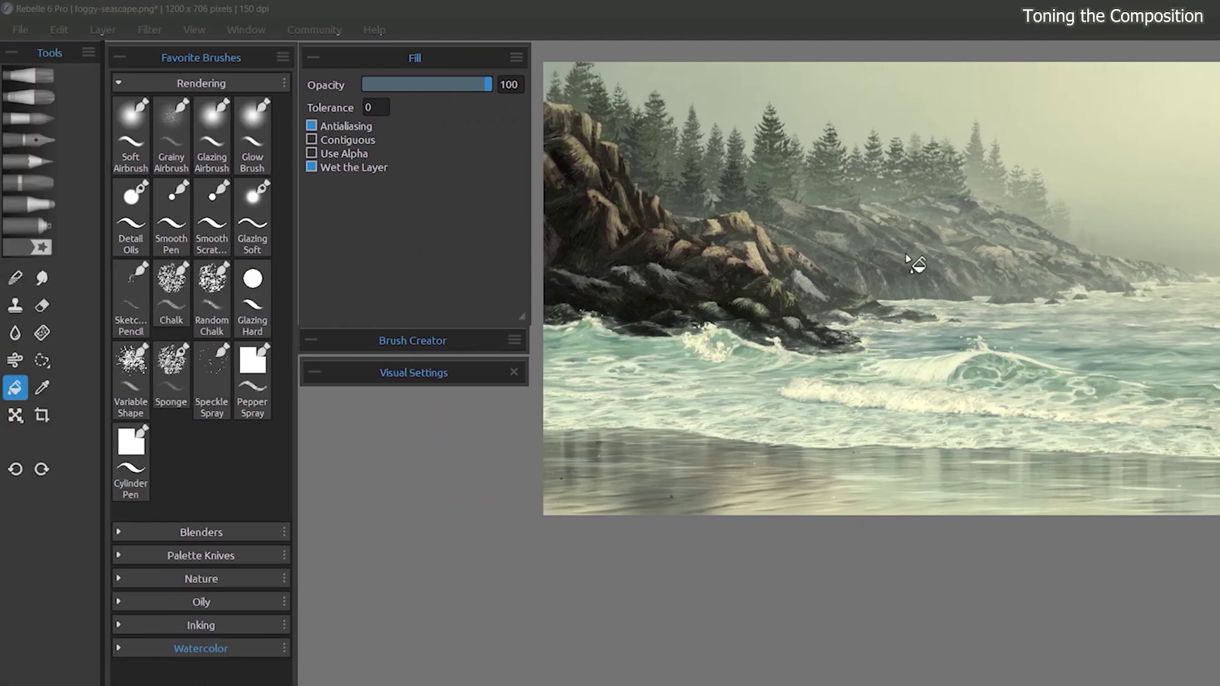
{"action": "left_click", "coordinate": [902, 327]}
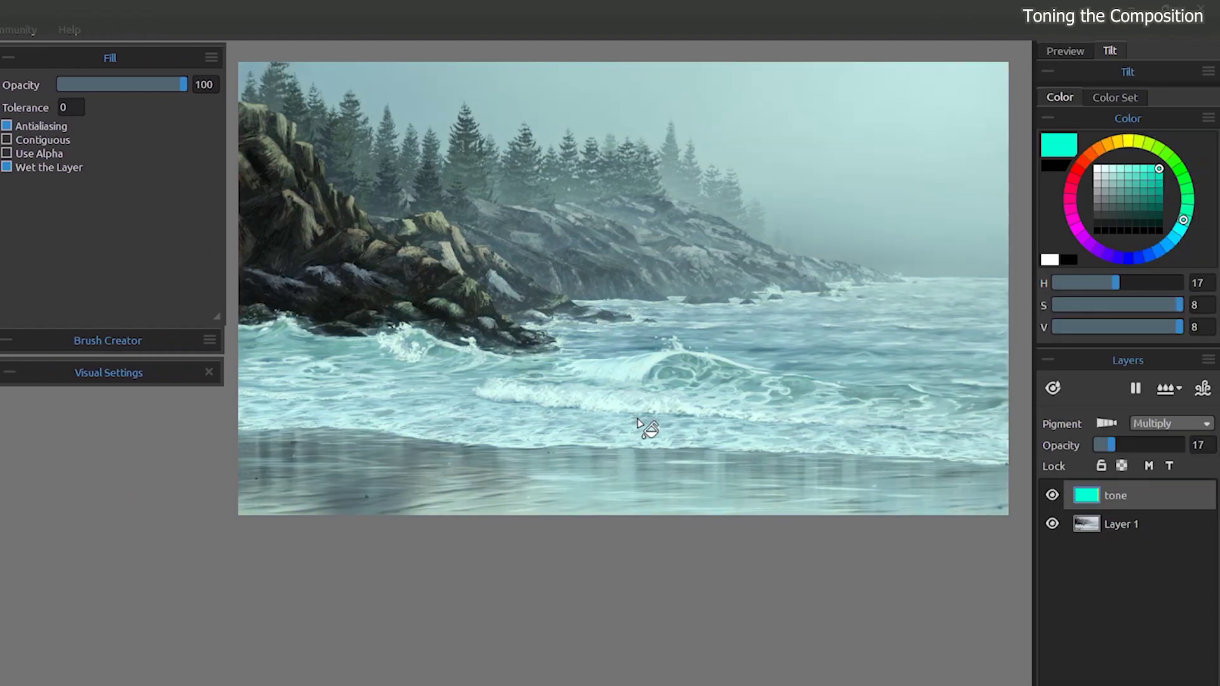
{"action": "left_click", "coordinate": [1171, 423]}
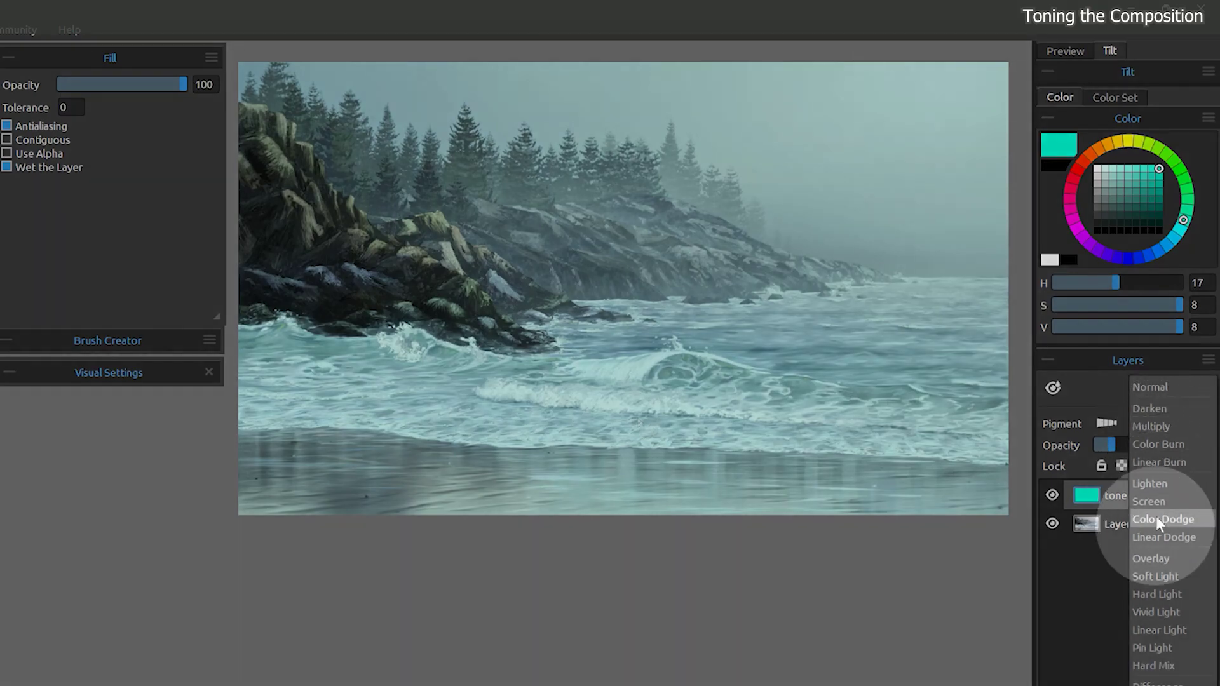
{"action": "left_click", "coordinate": [1153, 555]}
Refill the tone layer successively with purple, red and green to try different tints over the seascape
{"action": "left_click", "coordinate": [1100, 252]}
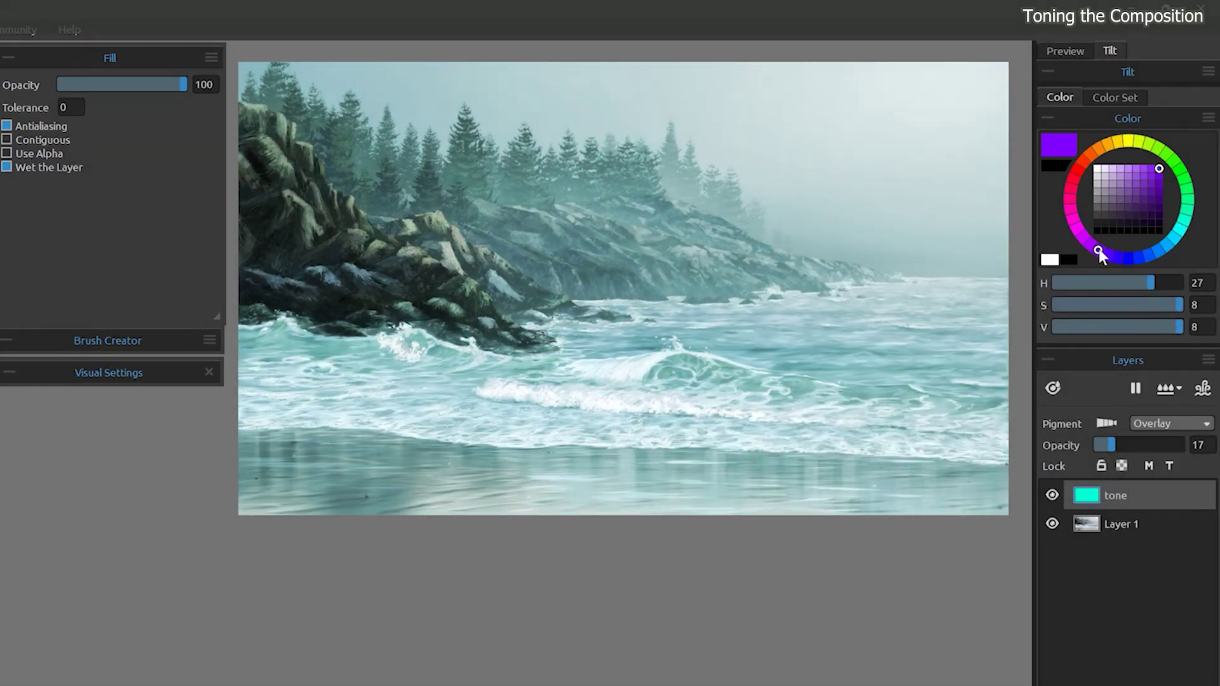
{"action": "left_click", "coordinate": [876, 324]}
{"action": "left_click", "coordinate": [1071, 188]}
{"action": "left_click", "coordinate": [878, 296]}
{"action": "left_click", "coordinate": [1183, 179]}
{"action": "left_click", "coordinate": [908, 314]}
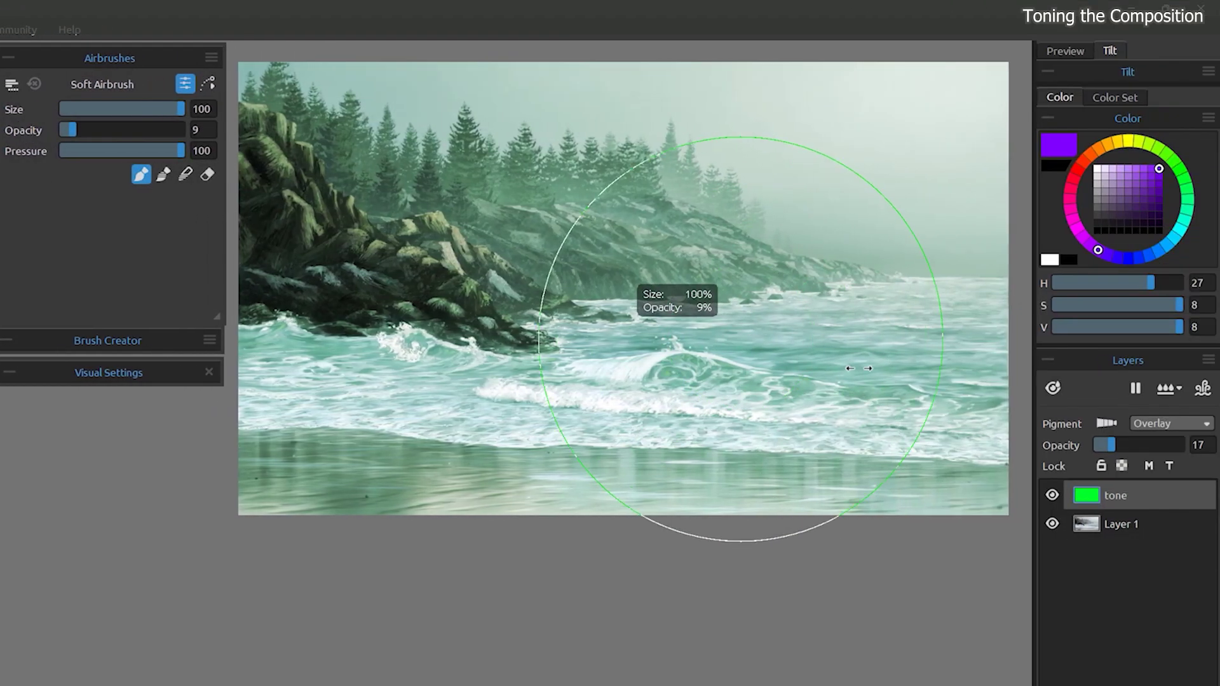
Paint purple over the sky, trees and upper rocks on the tone layer with a large Soft Airbrush at 9 opacity
{"action": "mouse_move", "coordinate": [858, 368]}
{"action": "left_mouse_down"}
{"action": "mouse_move", "coordinate": [354, 136]}
{"action": "mouse_move", "coordinate": [986, 204]}
{"action": "mouse_move", "coordinate": [289, 108]}
{"action": "left_mouse_up"}
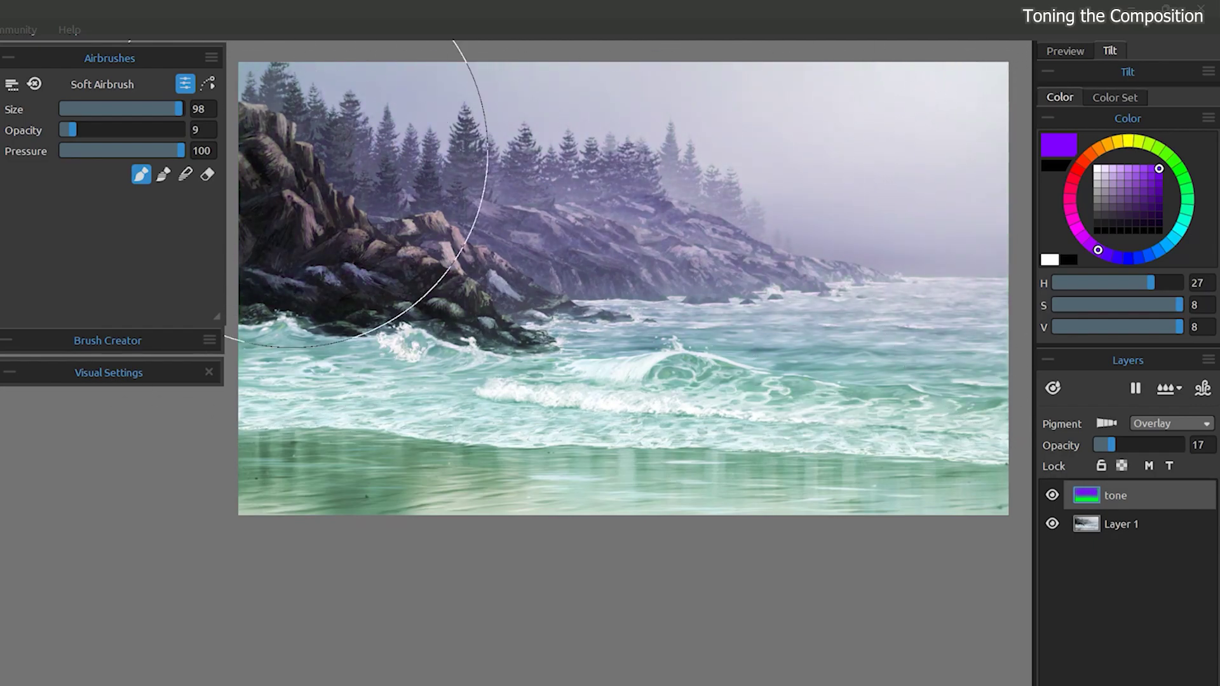
{"action": "key", "text": "bracketleft"}
{"action": "mouse_move", "coordinate": [447, 268]}
{"action": "left_mouse_down"}
{"action": "mouse_move", "coordinate": [445, 360]}
{"action": "mouse_move", "coordinate": [458, 364]}
{"action": "left_mouse_up"}
Compare the painting with and without the tone layer, and try picking colors from the current layer only
{"action": "left_click", "coordinate": [1053, 496]}
{"action": "left_click", "coordinate": [1053, 496]}
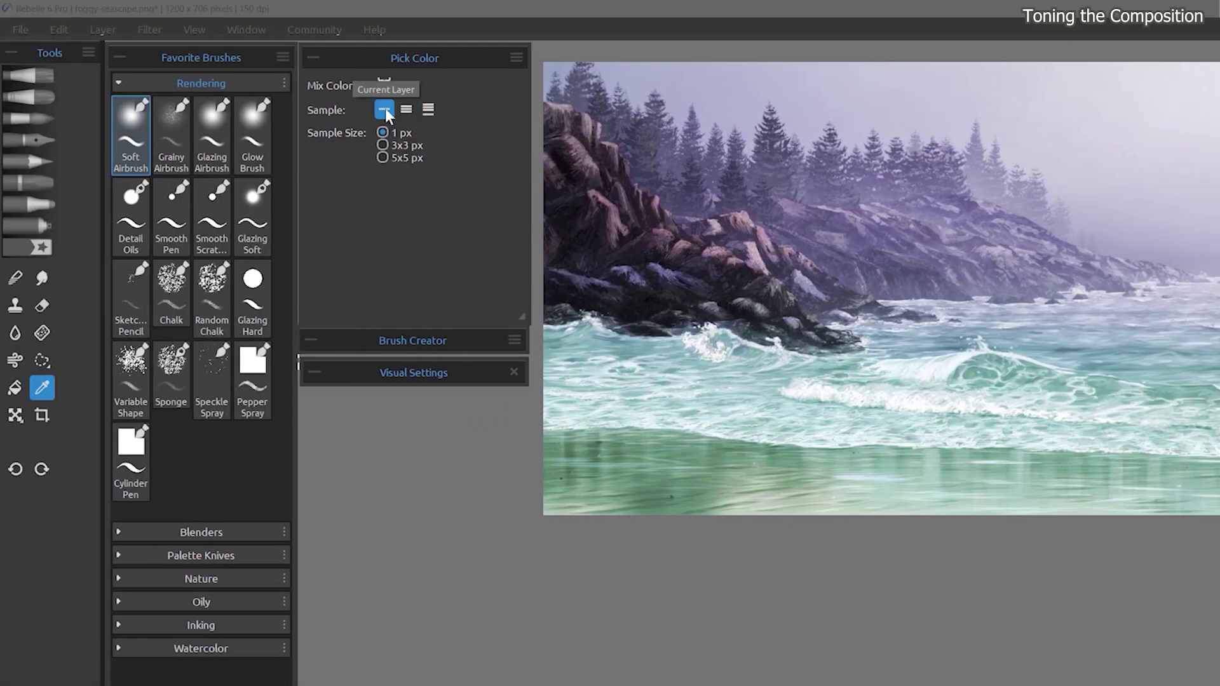
{"action": "key", "text": "g"}
{"action": "left_click", "coordinate": [1198, 316]}
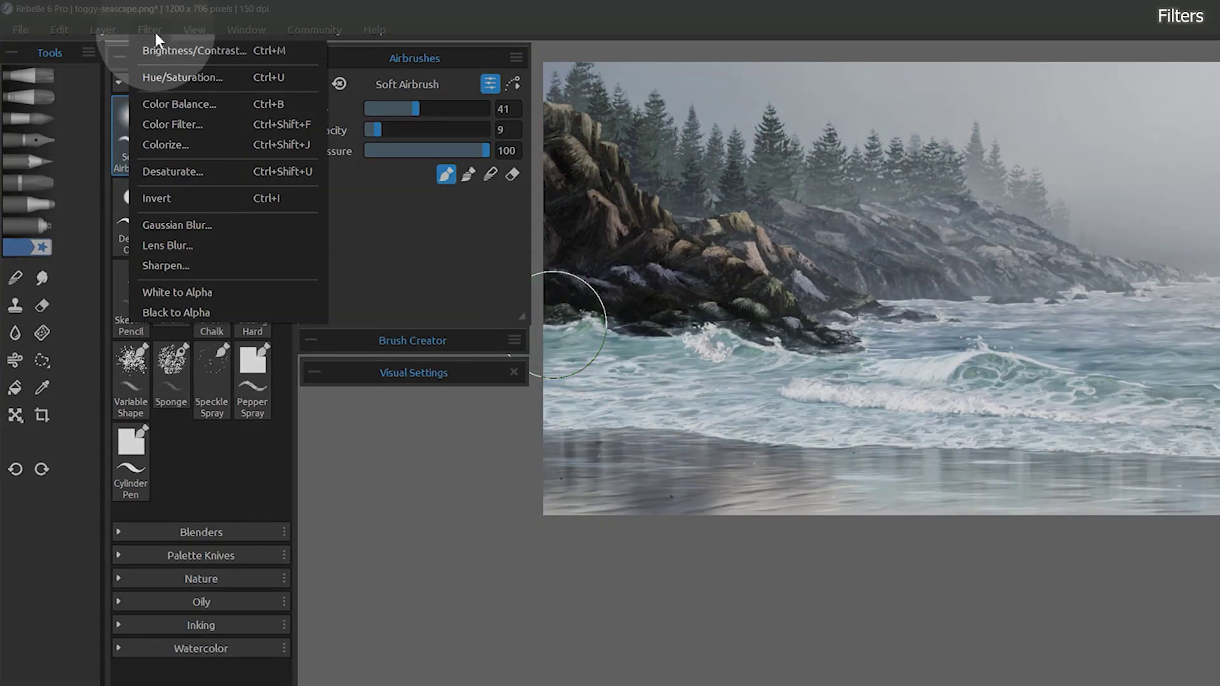
Collapse the Favorite Brushes and Airbrushes panels, and line up Brush Creator and Visual Settings beside them above the canvas
{"action": "left_click", "coordinate": [157, 32]}
{"action": "left_click", "coordinate": [120, 57]}
{"action": "left_click", "coordinate": [313, 58]}
{"action": "left_click_drag", "start_coordinate": [401, 342], "coordinate": [642, 59]}
{"action": "left_click_drag", "start_coordinate": [422, 379], "coordinate": [898, 62]}
{"action": "left_click_drag", "start_coordinate": [884, 380], "coordinate": [753, 569]}
{"action": "scroll", "coordinate": [791, 532], "scroll_direction": "up", "scroll_amount": 3}
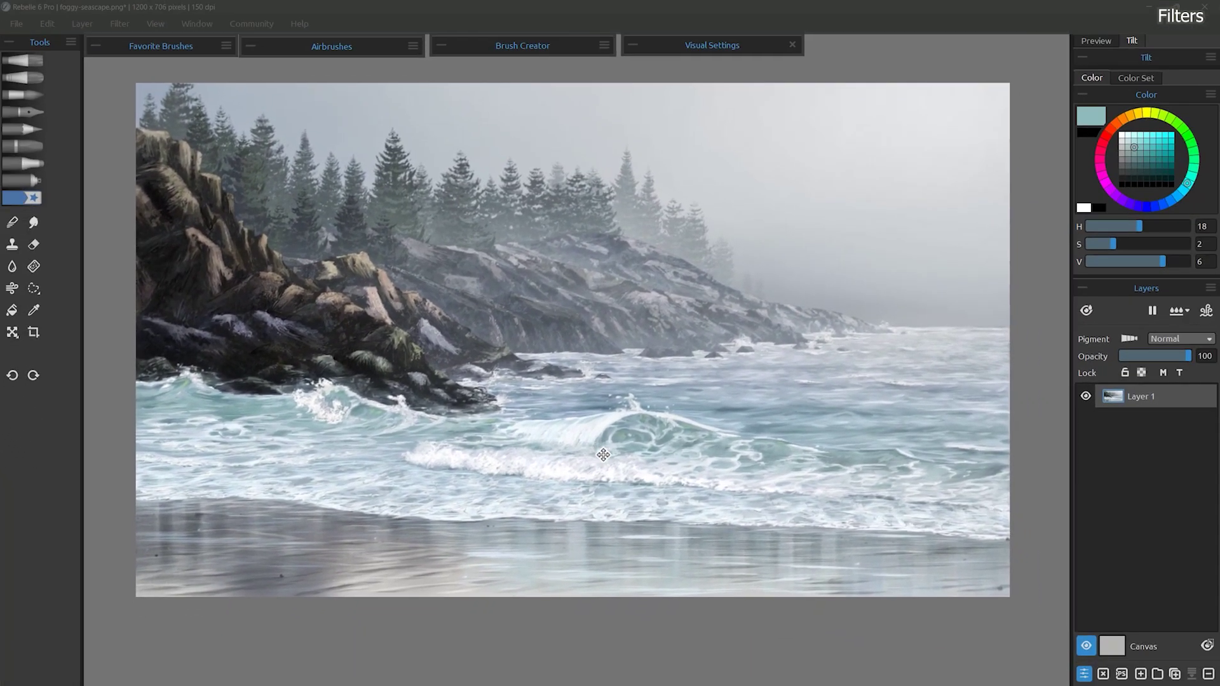
{"action": "left_click_drag", "start_coordinate": [605, 483], "coordinate": [603, 472]}
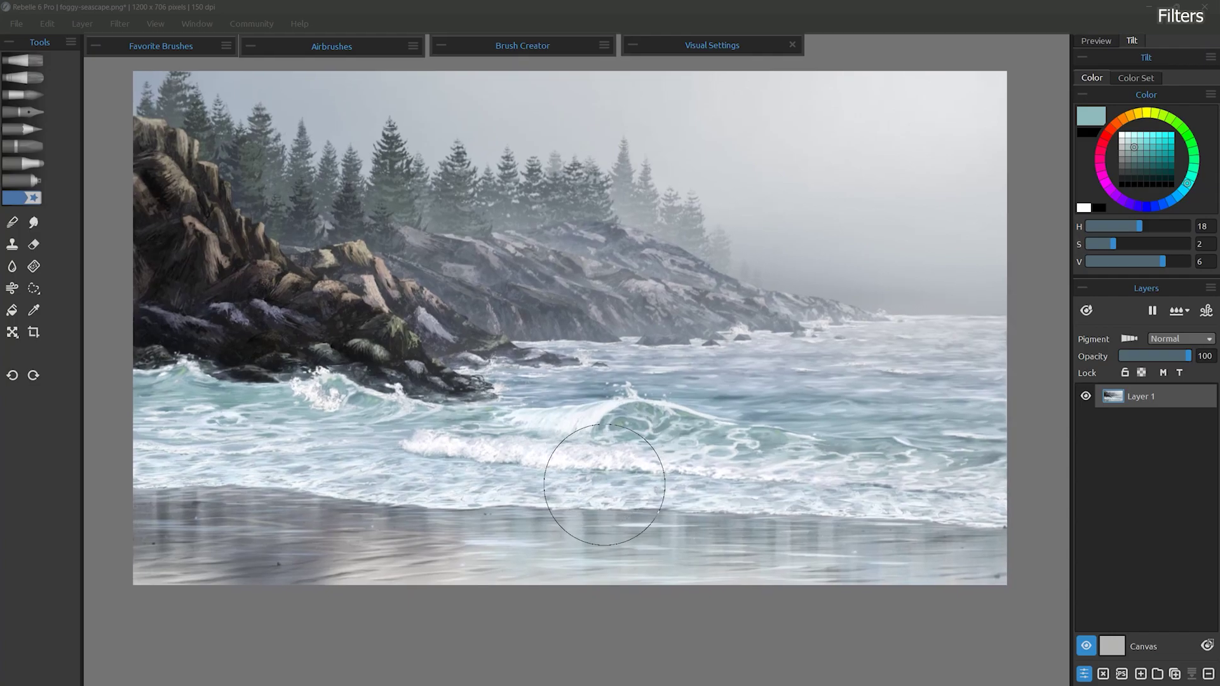
Try the Brightness/Contrast filter with brightness -43 and contrast 67, comparing the painting with the preview off and on
{"action": "left_click", "coordinate": [120, 23]}
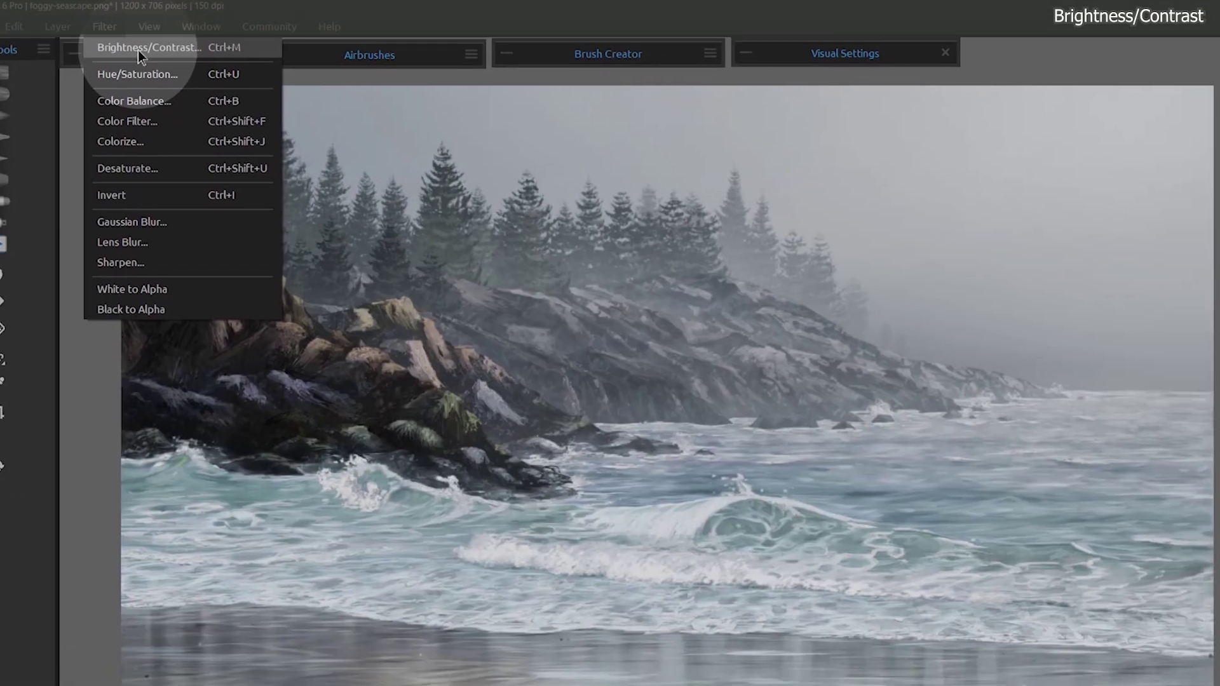
{"action": "left_click", "coordinate": [182, 85]}
{"action": "left_click_drag", "start_coordinate": [994, 111], "coordinate": [963, 114]}
{"action": "left_click", "coordinate": [858, 153]}
{"action": "left_click", "coordinate": [858, 152]}
{"action": "left_click", "coordinate": [858, 154]}
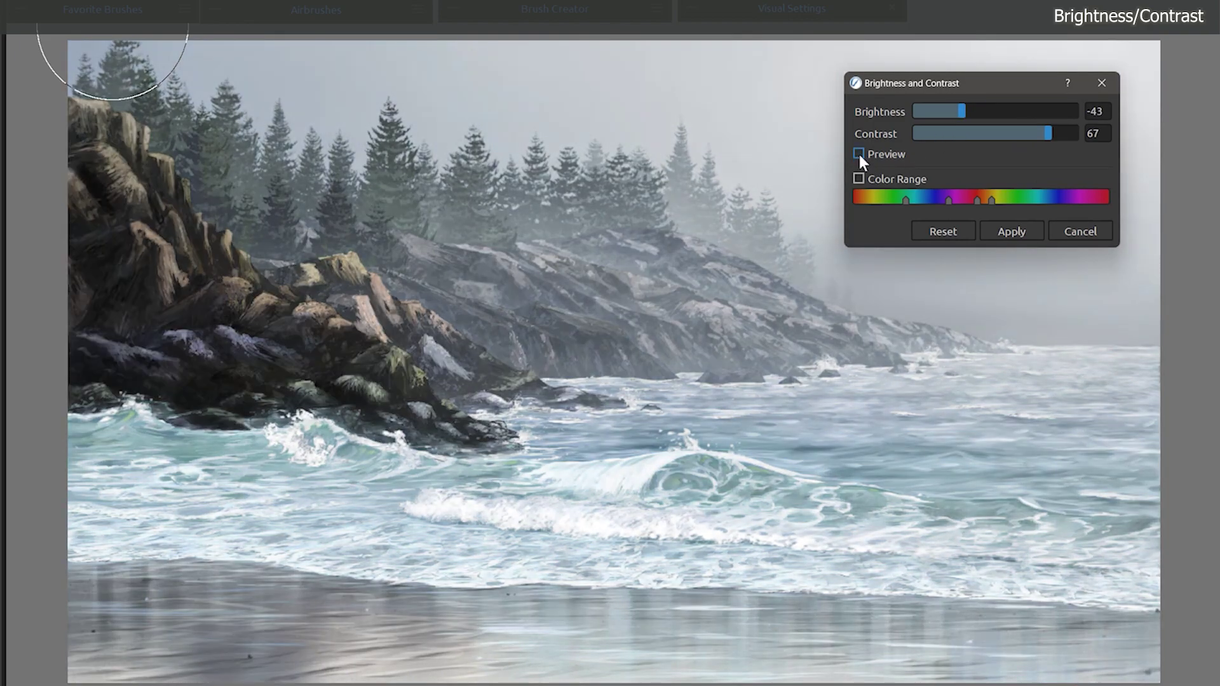
{"action": "left_click", "coordinate": [859, 154]}
Limit the adjustment to a color range from blue-purple through red to yellow, with brightness 70 and contrast 7
{"action": "left_click", "coordinate": [859, 178]}
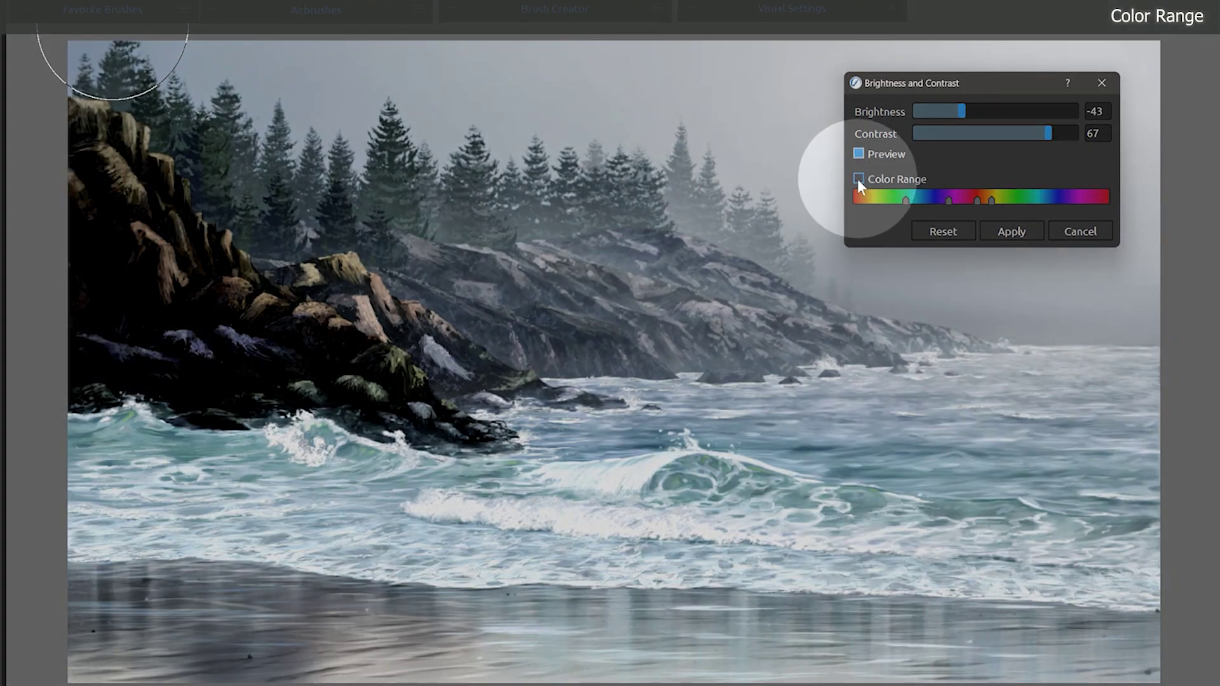
{"action": "left_click", "coordinate": [986, 200]}
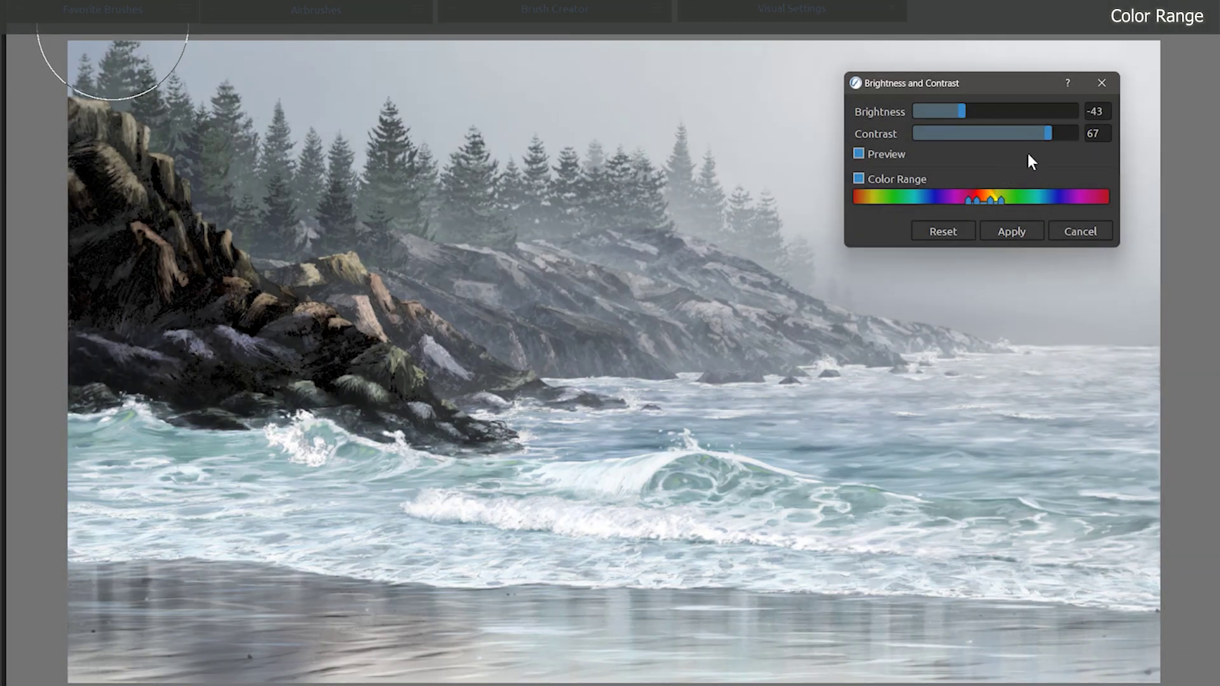
{"action": "mouse_move", "coordinate": [1046, 135]}
{"action": "left_mouse_down"}
{"action": "mouse_move", "coordinate": [985, 140]}
{"action": "mouse_move", "coordinate": [1058, 141]}
{"action": "mouse_move", "coordinate": [1000, 136]}
{"action": "mouse_move", "coordinate": [993, 113]}
{"action": "mouse_move", "coordinate": [1042, 117]}
{"action": "mouse_move", "coordinate": [985, 118]}
{"action": "mouse_move", "coordinate": [1039, 117]}
{"action": "mouse_move", "coordinate": [1035, 127]}
{"action": "left_mouse_up"}
{"action": "key", "text": "ctrl"}
{"action": "key", "text": "ctrl"}
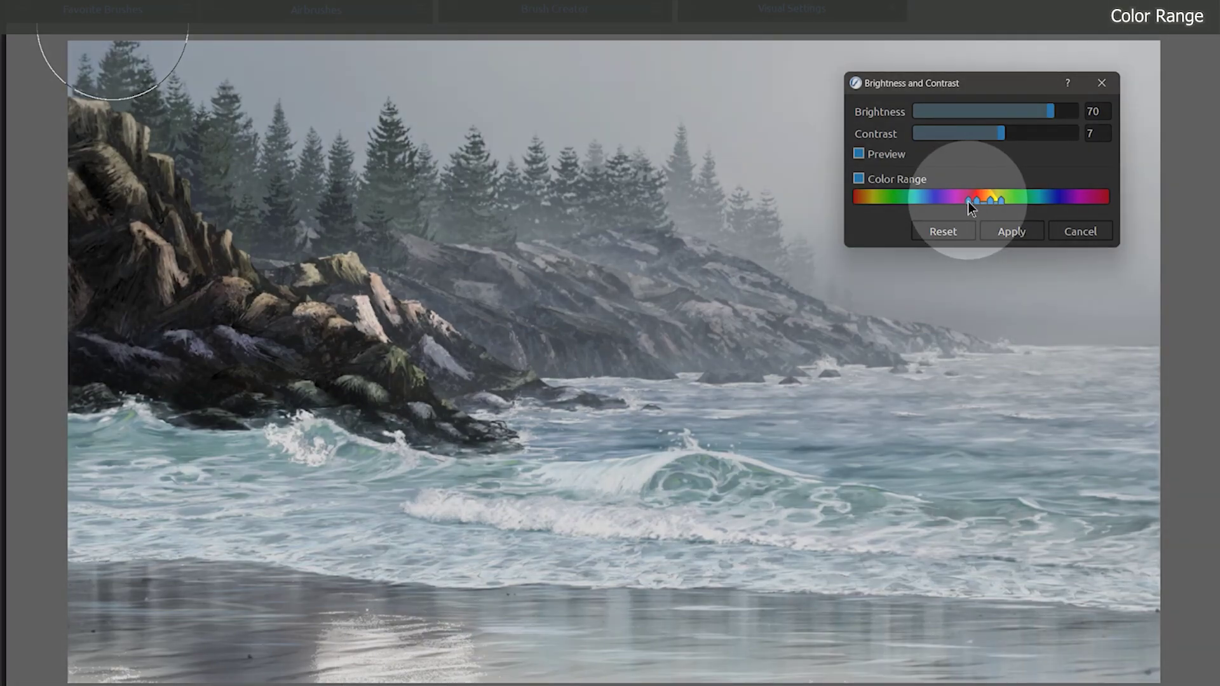
{"action": "left_click_drag", "start_coordinate": [967, 202], "coordinate": [953, 204]}
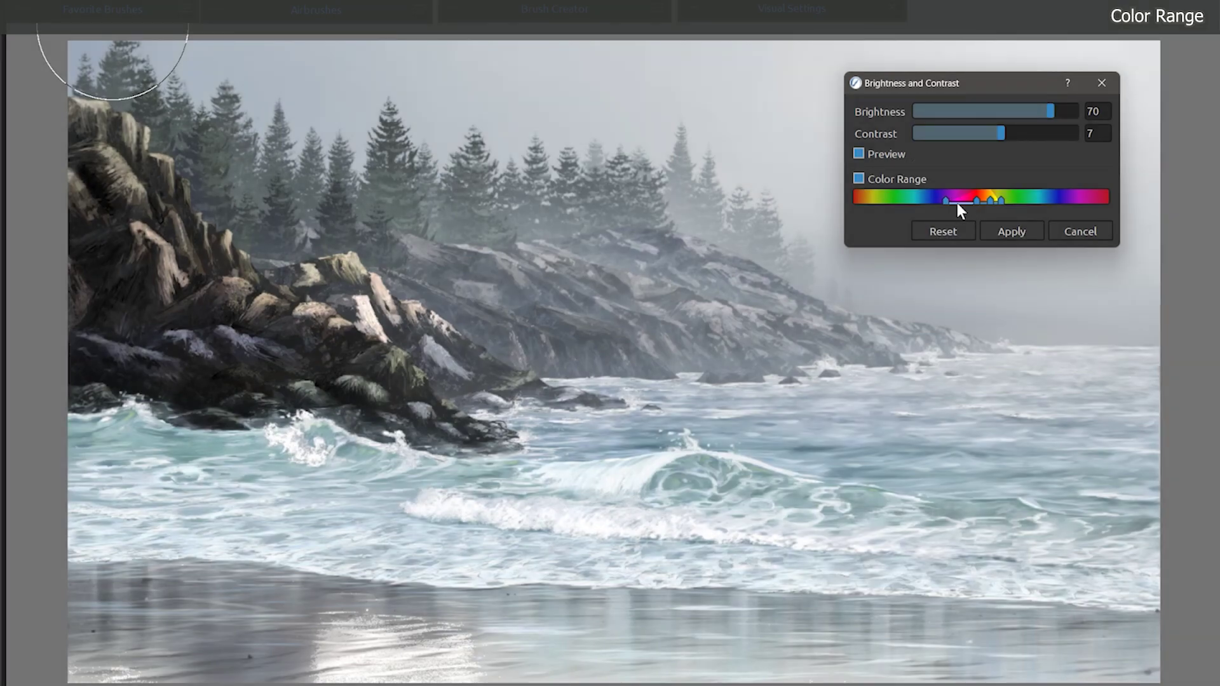
{"action": "mouse_move", "coordinate": [976, 203]}
{"action": "left_mouse_down"}
{"action": "mouse_move", "coordinate": [949, 205]}
{"action": "mouse_move", "coordinate": [992, 203]}
{"action": "left_mouse_up"}
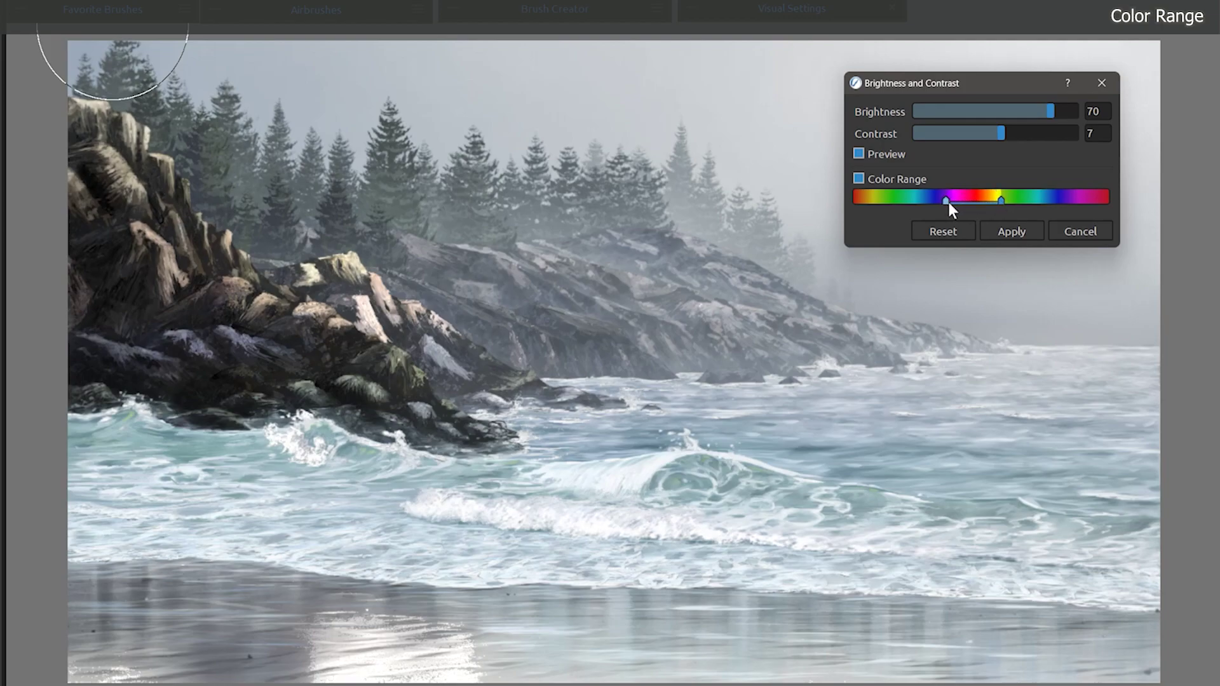
Reset the brightness and contrast values and cancel the filter
{"action": "left_click", "coordinate": [941, 232]}
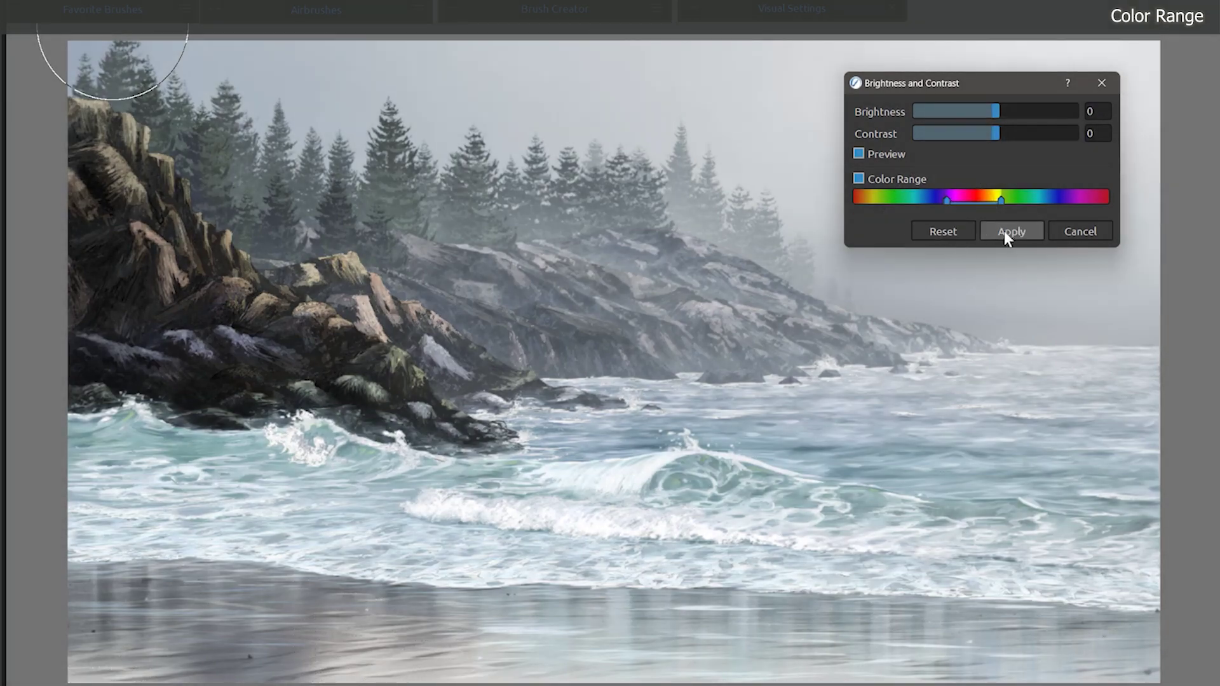
{"action": "left_click", "coordinate": [1004, 230]}
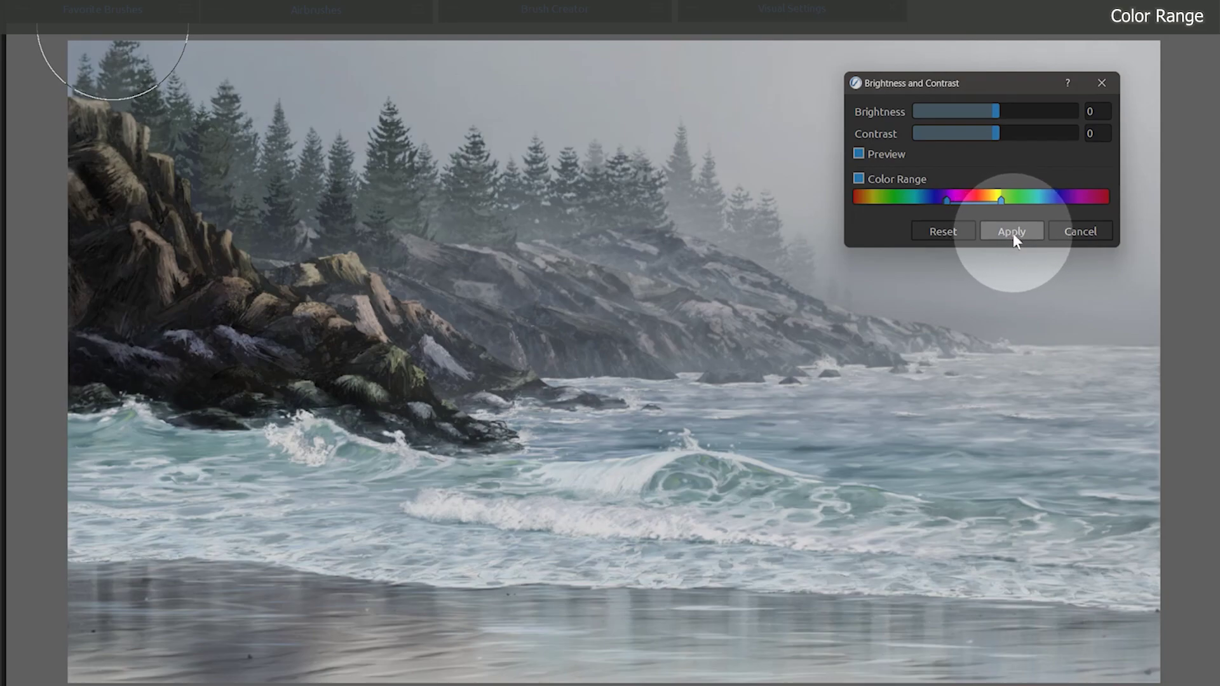
{"action": "left_click", "coordinate": [1080, 231]}
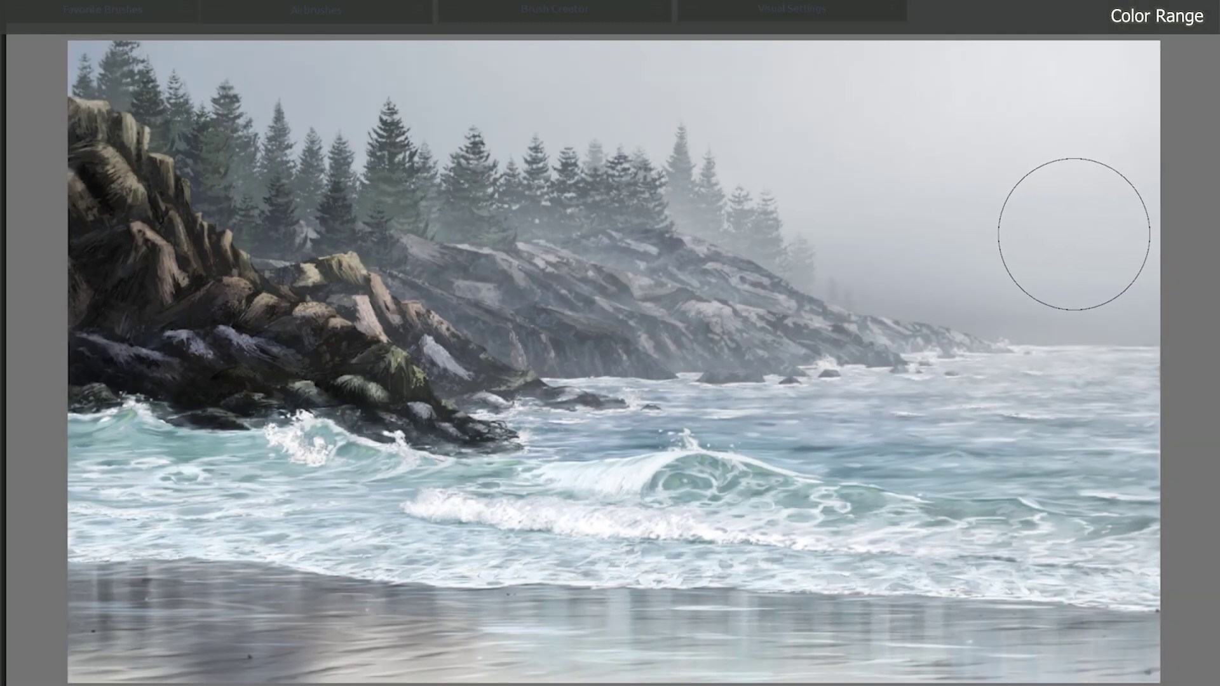
Try the Hue/Saturation filter on the whole painting with hue 3, saturation 6 and lightness 7
{"action": "left_click", "coordinate": [148, 61]}
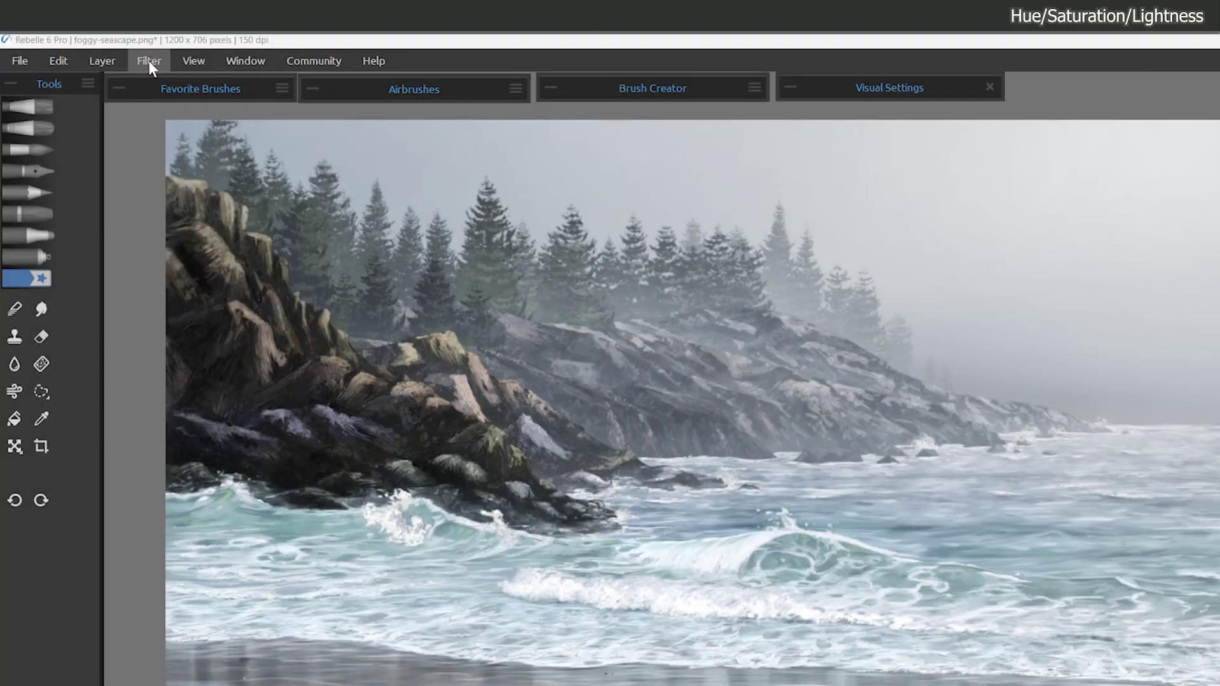
{"action": "left_click", "coordinate": [149, 60]}
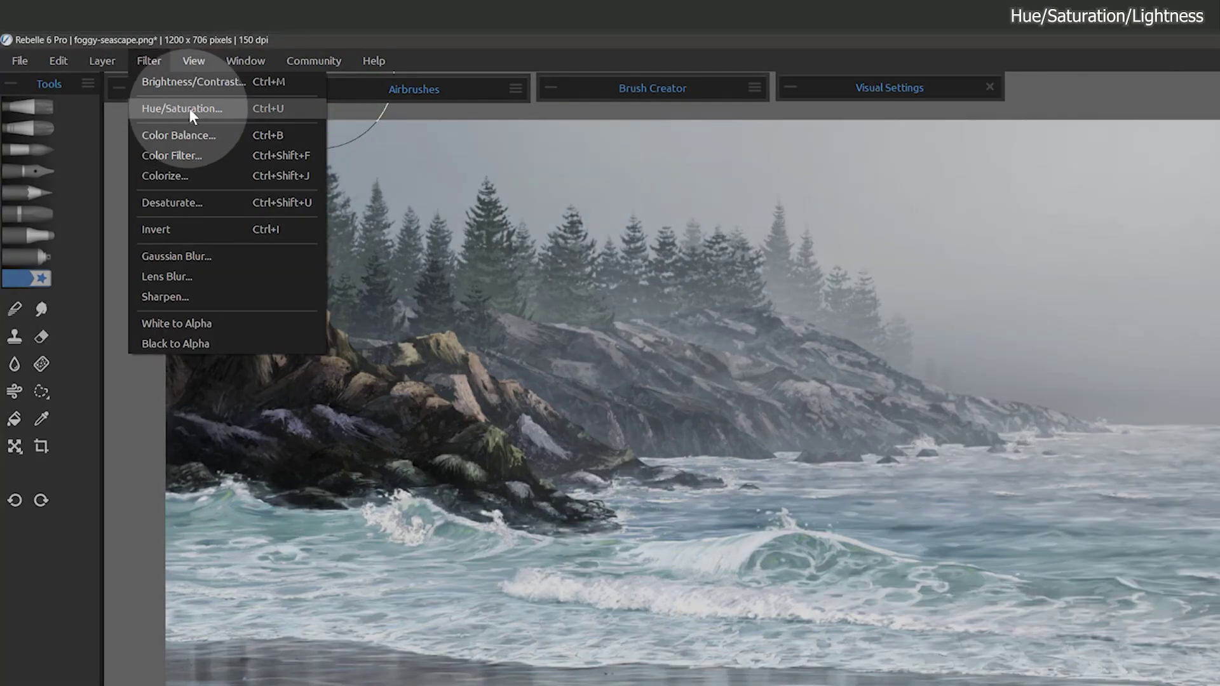
{"action": "left_click", "coordinate": [189, 108]}
{"action": "mouse_move", "coordinate": [997, 99]}
{"action": "left_mouse_down"}
{"action": "mouse_move", "coordinate": [977, 103]}
{"action": "mouse_move", "coordinate": [1007, 102]}
{"action": "left_mouse_up"}
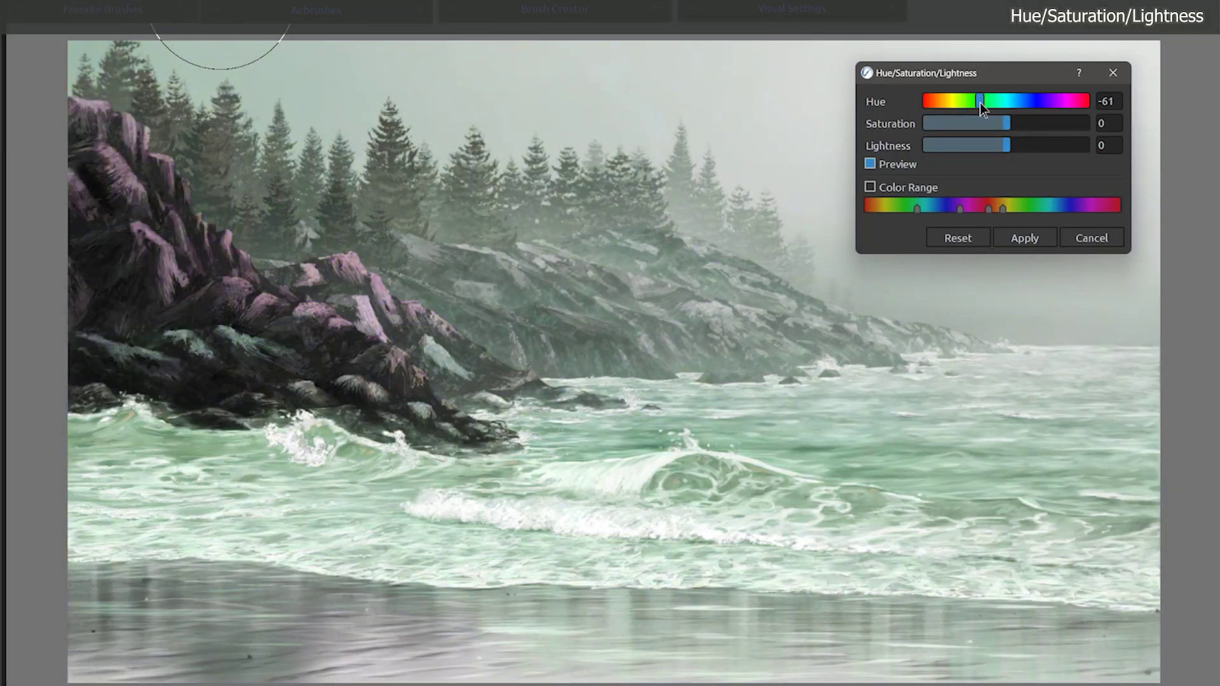
{"action": "mouse_move", "coordinate": [1005, 123]}
{"action": "left_mouse_down"}
{"action": "mouse_move", "coordinate": [939, 126]}
{"action": "mouse_move", "coordinate": [1048, 123]}
{"action": "mouse_move", "coordinate": [1010, 124]}
{"action": "left_mouse_up"}
{"action": "mouse_move", "coordinate": [1006, 145]}
{"action": "left_mouse_down"}
{"action": "mouse_move", "coordinate": [961, 146]}
{"action": "mouse_move", "coordinate": [1013, 148]}
{"action": "left_mouse_up"}
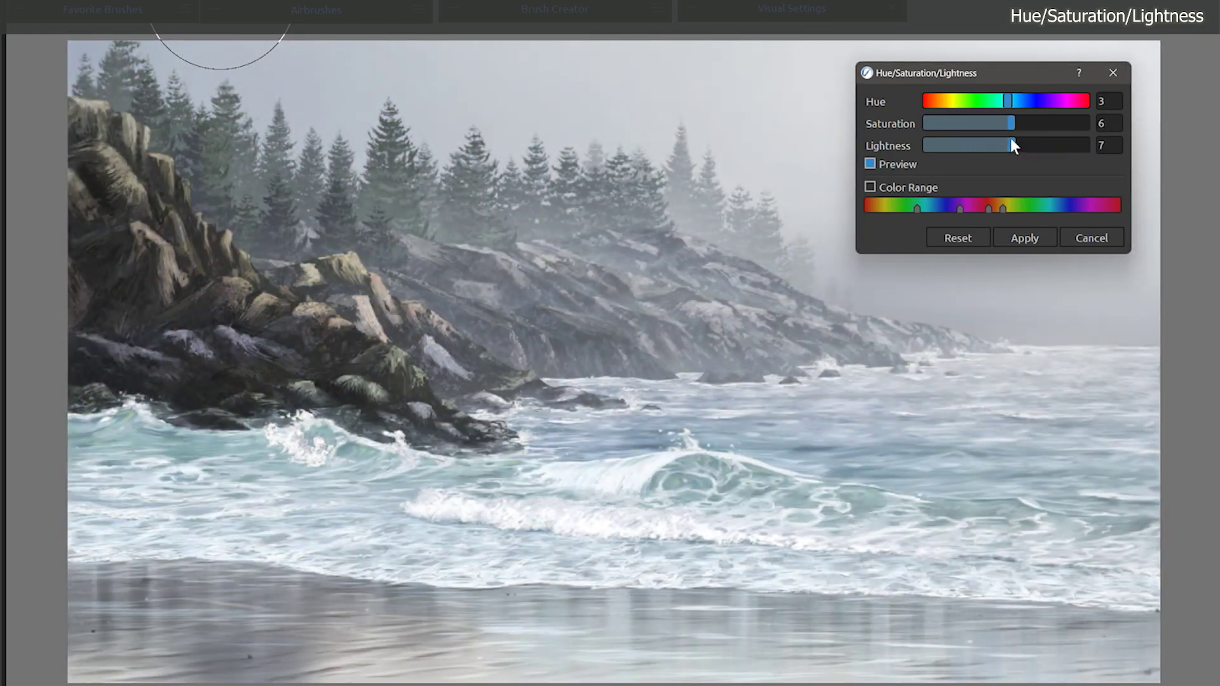
Limit the adjustment to the green-to-blue color range and set hue to 73 and saturation to 28, adjusting the range markers
{"action": "left_click", "coordinate": [870, 187]}
{"action": "left_click_drag", "start_coordinate": [916, 211], "coordinate": [943, 213]}
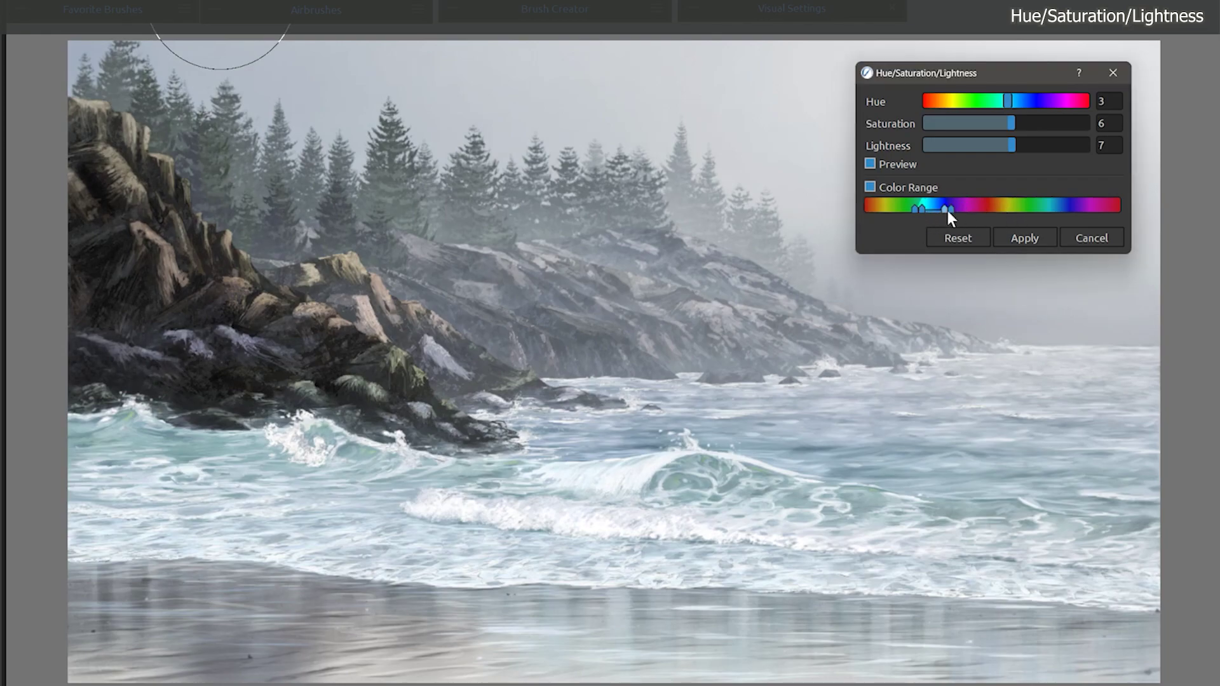
{"action": "left_click_drag", "start_coordinate": [1008, 101], "coordinate": [1043, 109]}
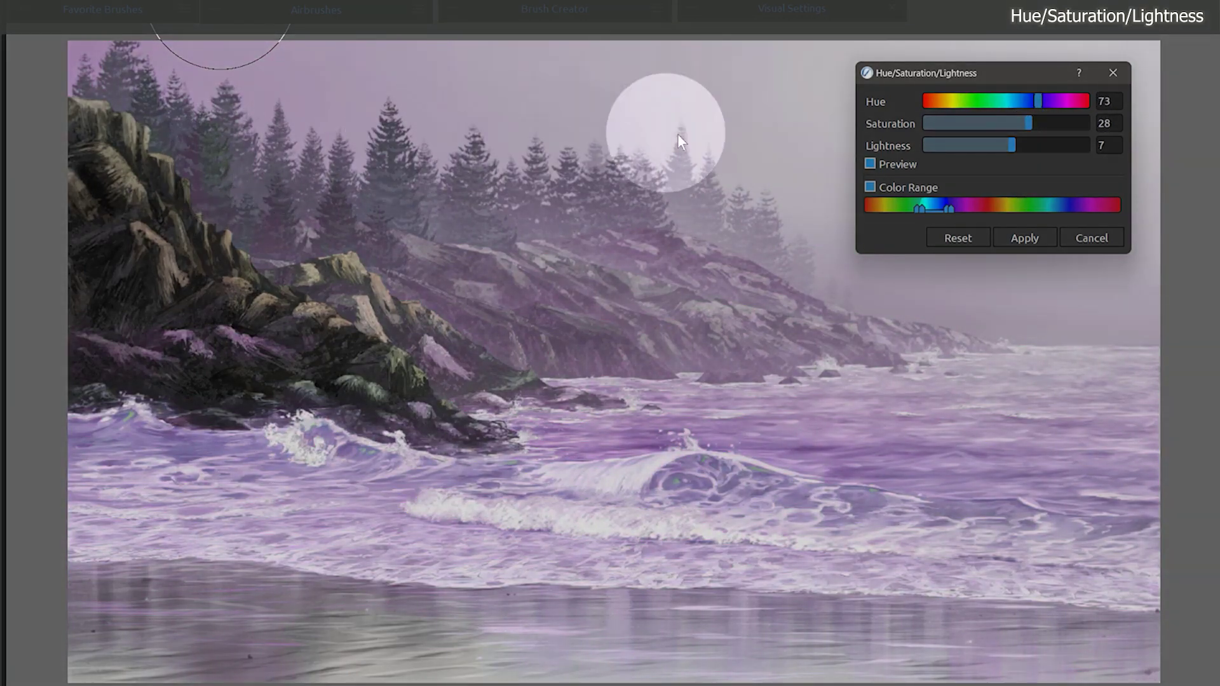
{"action": "left_click_drag", "start_coordinate": [918, 209], "coordinate": [915, 212]}
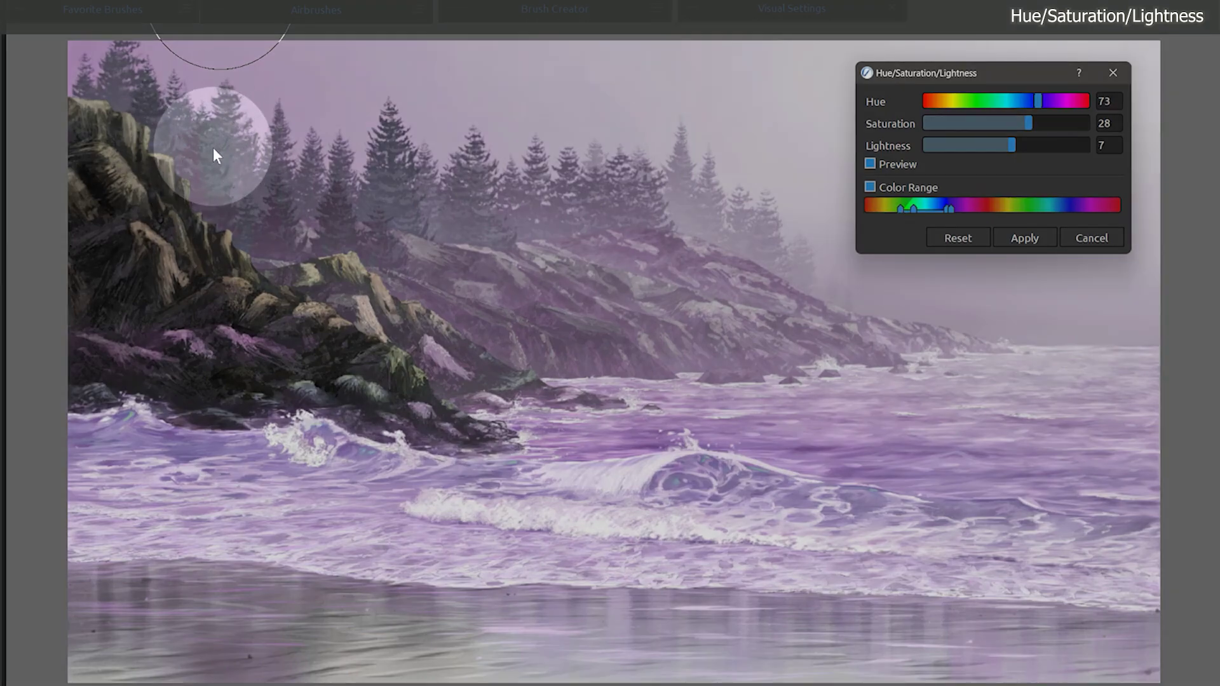
{"action": "left_click_drag", "start_coordinate": [934, 215], "coordinate": [1019, 211]}
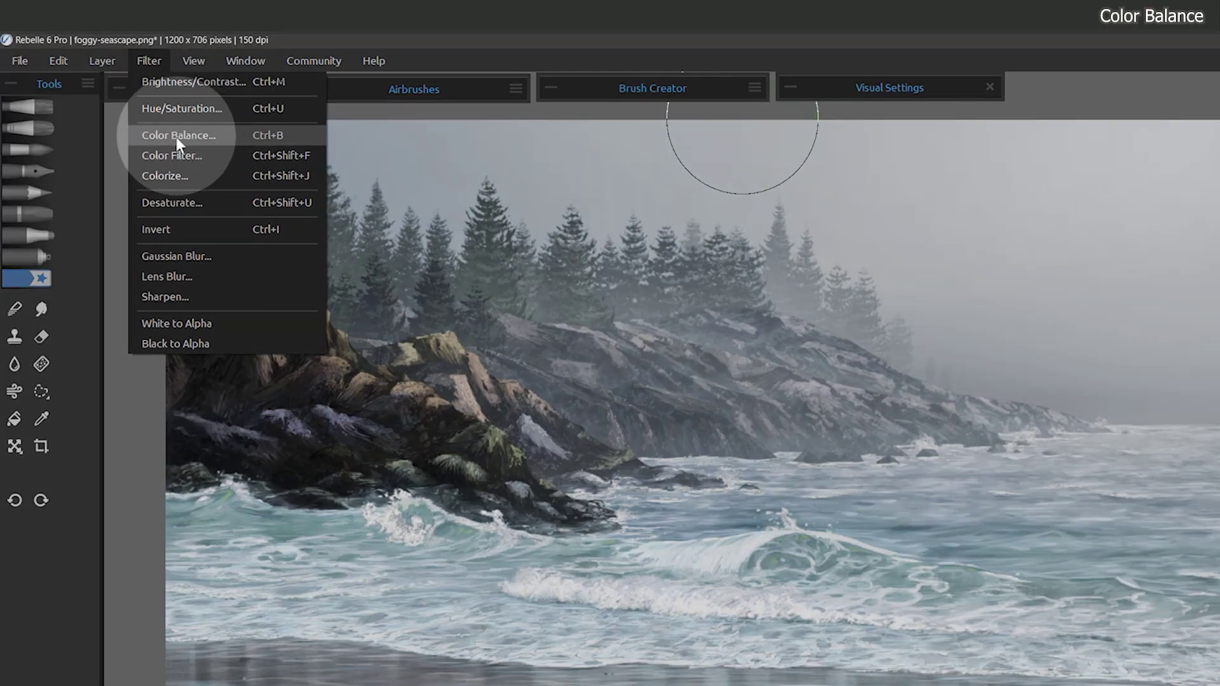
Open the Color Balance filter and try cyan-red shifts across the painting's tonal ranges
{"action": "left_click", "coordinate": [182, 135]}
{"action": "left_click_drag", "start_coordinate": [1080, 177], "coordinate": [1109, 176]}
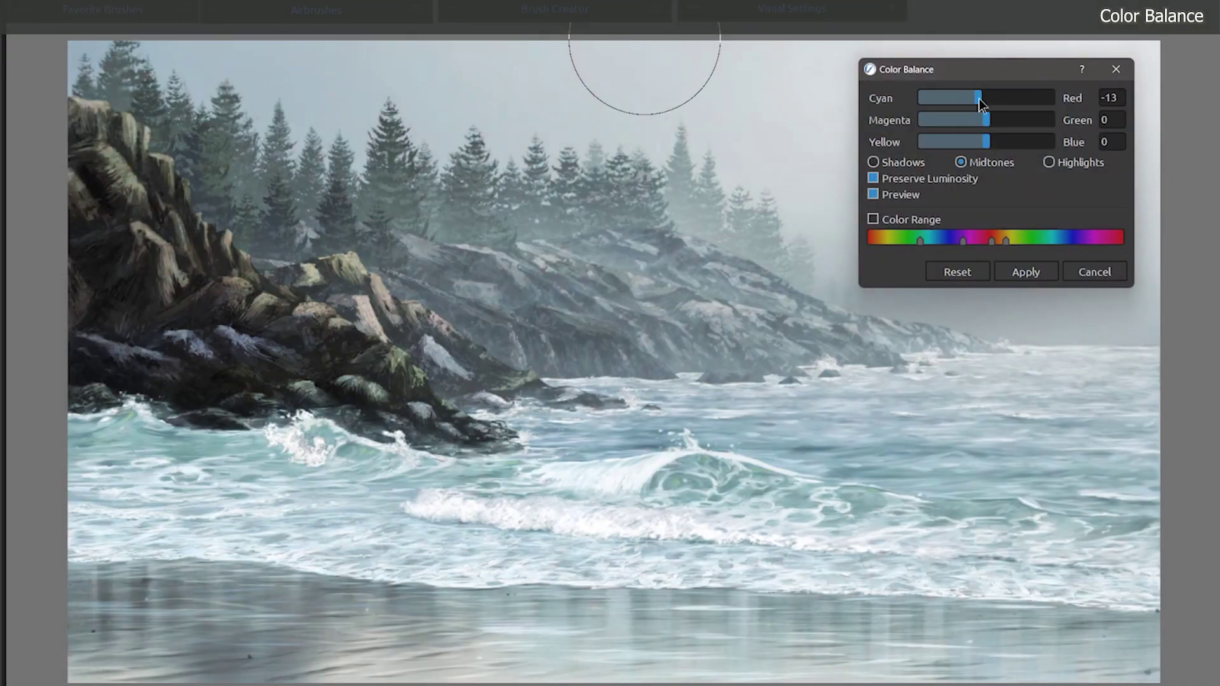
{"action": "left_click", "coordinate": [874, 163]}
{"action": "mouse_move", "coordinate": [986, 98]}
{"action": "left_mouse_down"}
{"action": "mouse_move", "coordinate": [968, 100]}
{"action": "mouse_move", "coordinate": [1010, 100]}
{"action": "mouse_move", "coordinate": [968, 104]}
{"action": "mouse_move", "coordinate": [1031, 100]}
{"action": "mouse_move", "coordinate": [939, 106]}
{"action": "mouse_move", "coordinate": [990, 105]}
{"action": "mouse_move", "coordinate": [962, 95]}
{"action": "mouse_move", "coordinate": [1004, 123]}
{"action": "mouse_move", "coordinate": [1005, 145]}
{"action": "mouse_move", "coordinate": [991, 145]}
{"action": "left_mouse_up"}
{"action": "left_click", "coordinate": [1049, 162]}
Shift the midtones' color balance toward magenta and yellow
{"action": "left_click", "coordinate": [961, 163]}
{"action": "left_click_drag", "start_coordinate": [1003, 122], "coordinate": [970, 123]}
{"action": "left_click_drag", "start_coordinate": [991, 142], "coordinate": [972, 140]}
{"action": "left_click_drag", "start_coordinate": [962, 99], "coordinate": [985, 121]}
Set the shadows' color balance to red -35, green 40 and blue 37
{"action": "left_click", "coordinate": [1049, 162]}
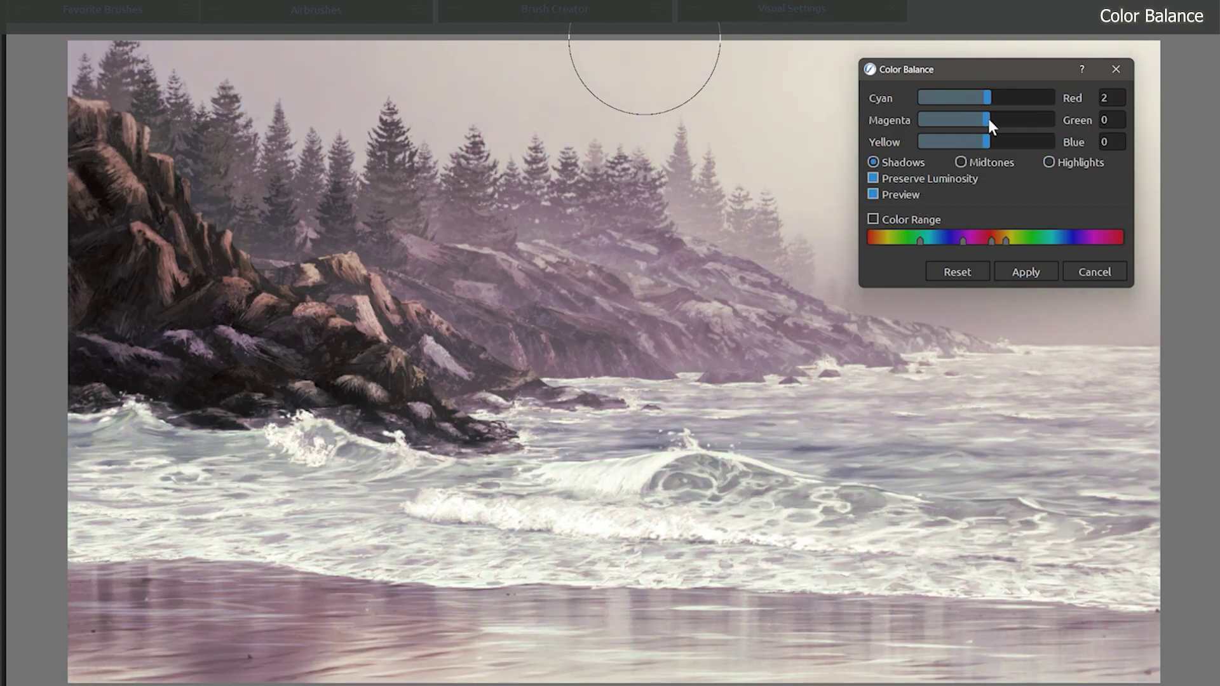
{"action": "left_click_drag", "start_coordinate": [986, 99], "coordinate": [1012, 122]}
{"action": "left_click_drag", "start_coordinate": [987, 142], "coordinate": [1014, 150]}
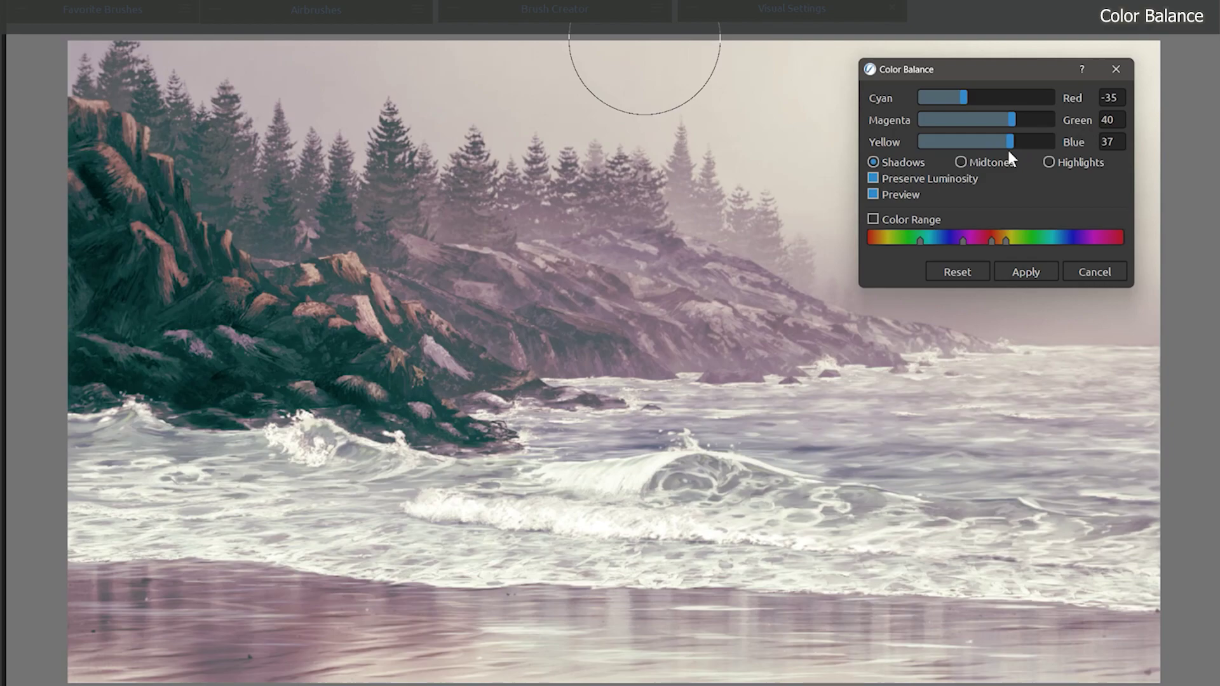
Try limiting the color balance to the red-orange color range by moving the range markers
{"action": "left_click", "coordinate": [874, 219]}
{"action": "left_click_drag", "start_coordinate": [921, 241], "coordinate": [994, 246]}
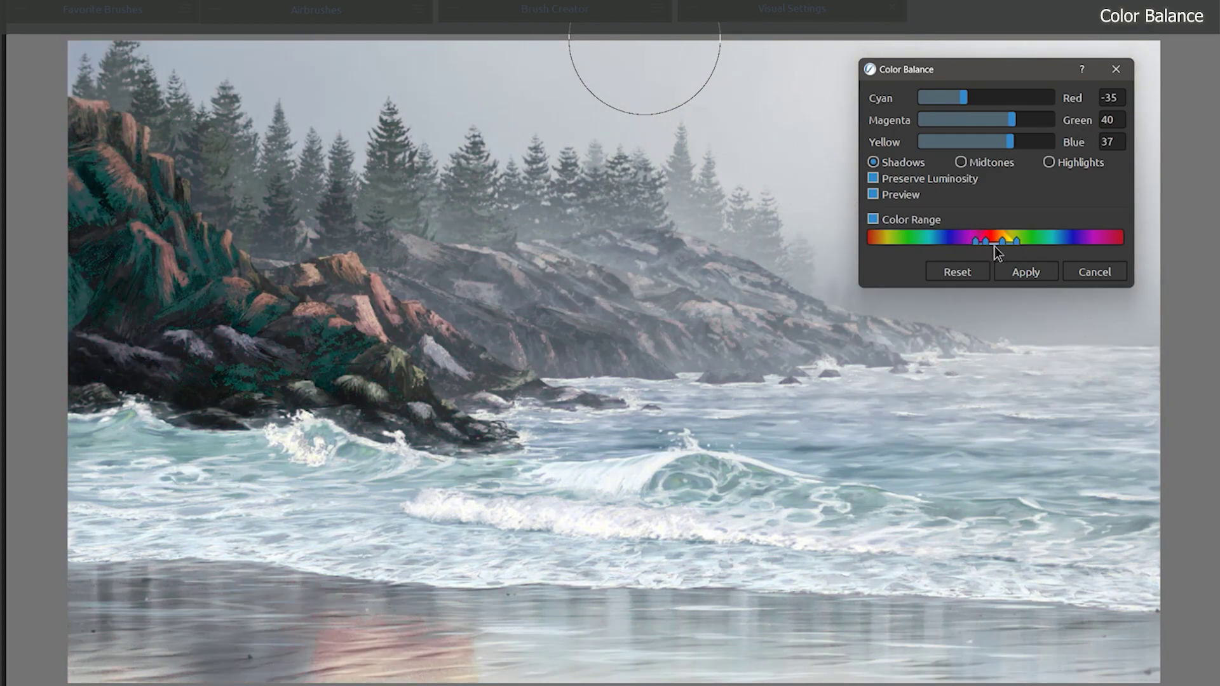
{"action": "left_click", "coordinate": [874, 219]}
Compare the shadow color shift with Preserve Luminosity on and off, nudging the magenta-green balance slightly
{"action": "left_click", "coordinate": [874, 178]}
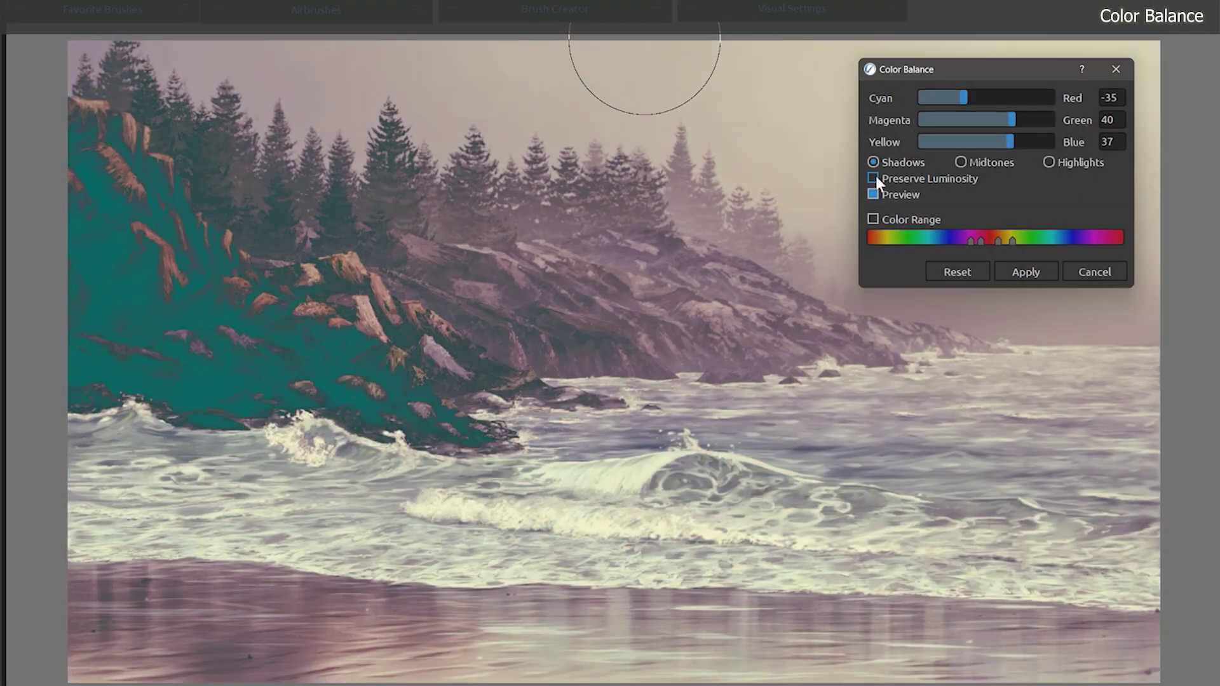
{"action": "left_click", "coordinate": [875, 177]}
{"action": "left_click", "coordinate": [875, 176]}
{"action": "mouse_move", "coordinate": [1010, 120]}
{"action": "left_mouse_down"}
{"action": "mouse_move", "coordinate": [984, 124]}
{"action": "mouse_move", "coordinate": [1008, 124]}
{"action": "left_mouse_up"}
{"action": "left_click", "coordinate": [874, 178]}
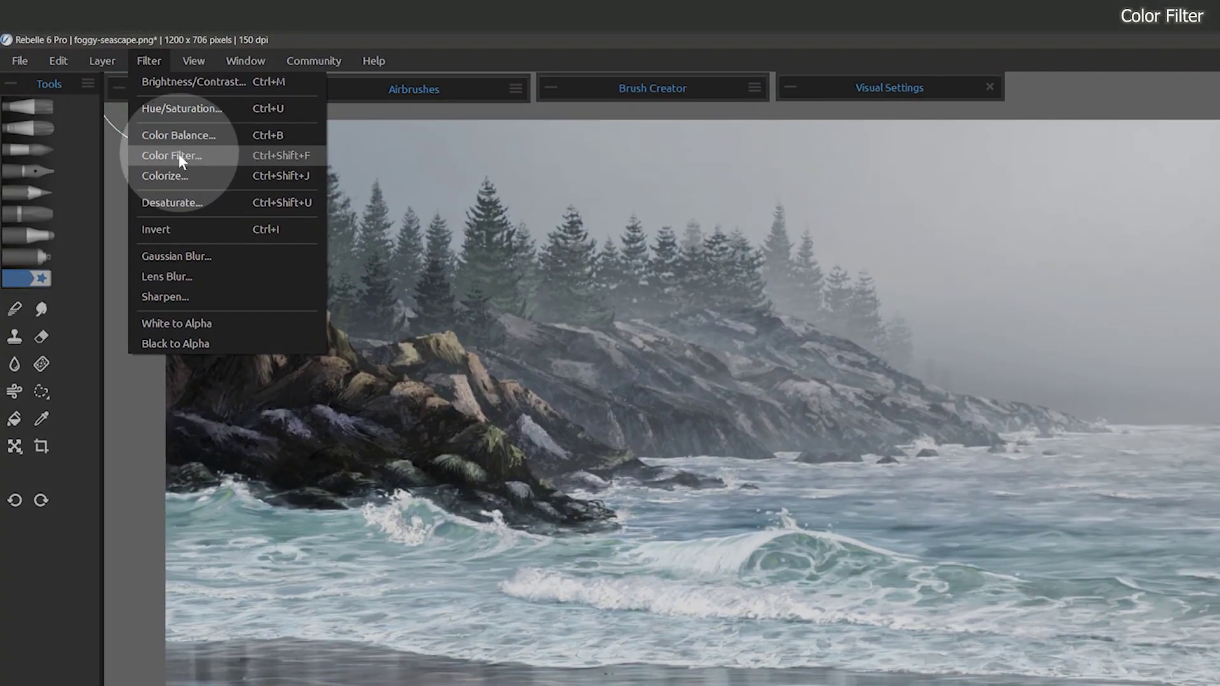
Open the Color Filter and tint the painting yellow with a strength of 80
{"action": "left_click", "coordinate": [180, 157]}
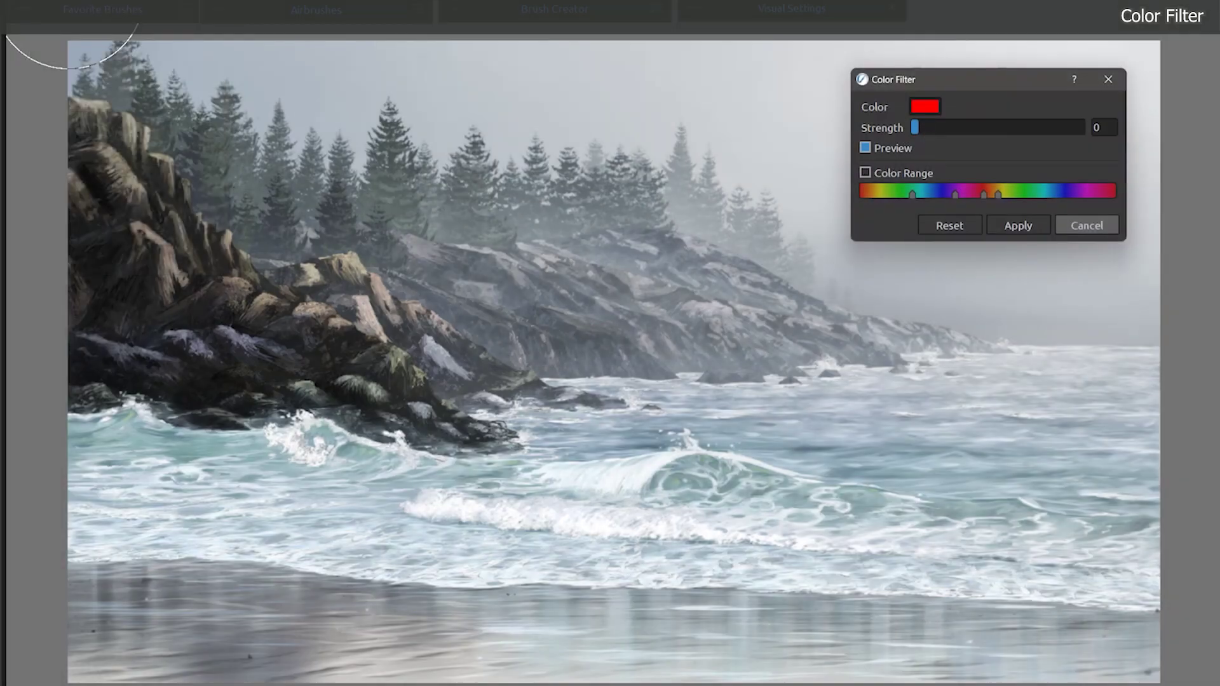
{"action": "left_click", "coordinate": [926, 106]}
{"action": "left_click", "coordinate": [948, 103]}
{"action": "left_click", "coordinate": [1050, 286]}
{"action": "left_click_drag", "start_coordinate": [916, 125], "coordinate": [1051, 128]}
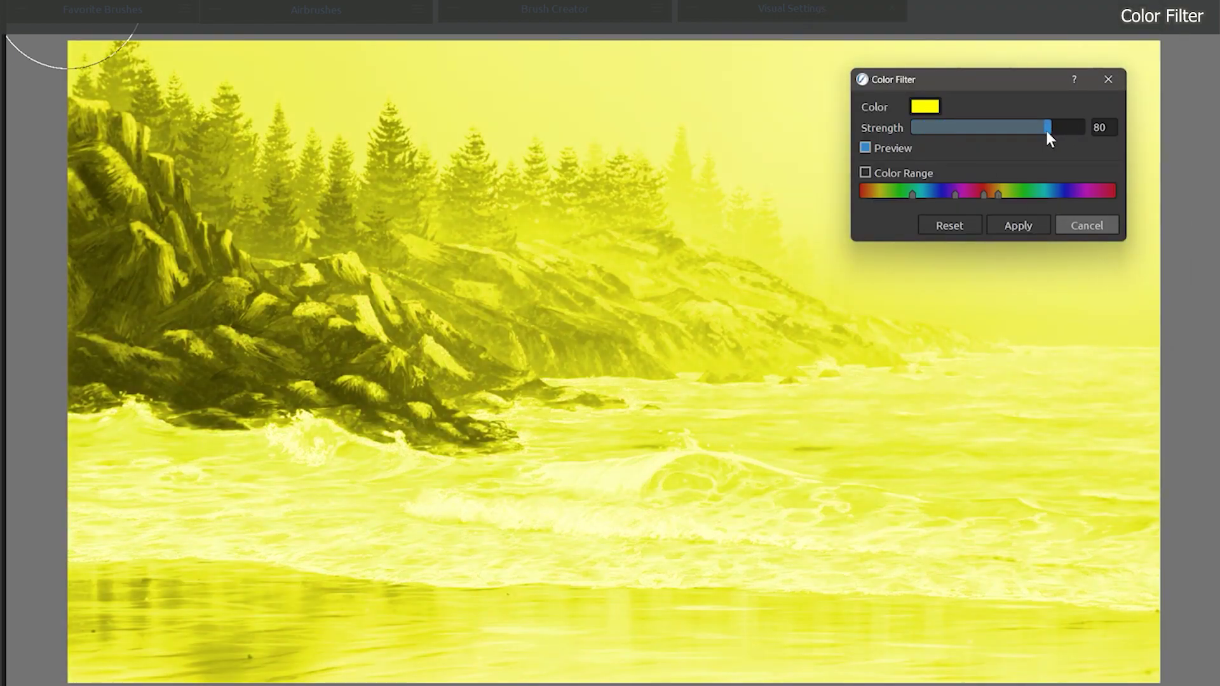
Compare the yellow tint with the original painting and raise the filter strength to its maximum
{"action": "left_click", "coordinate": [866, 148]}
{"action": "left_click", "coordinate": [866, 148]}
{"action": "left_click_drag", "start_coordinate": [1050, 129], "coordinate": [1083, 131]}
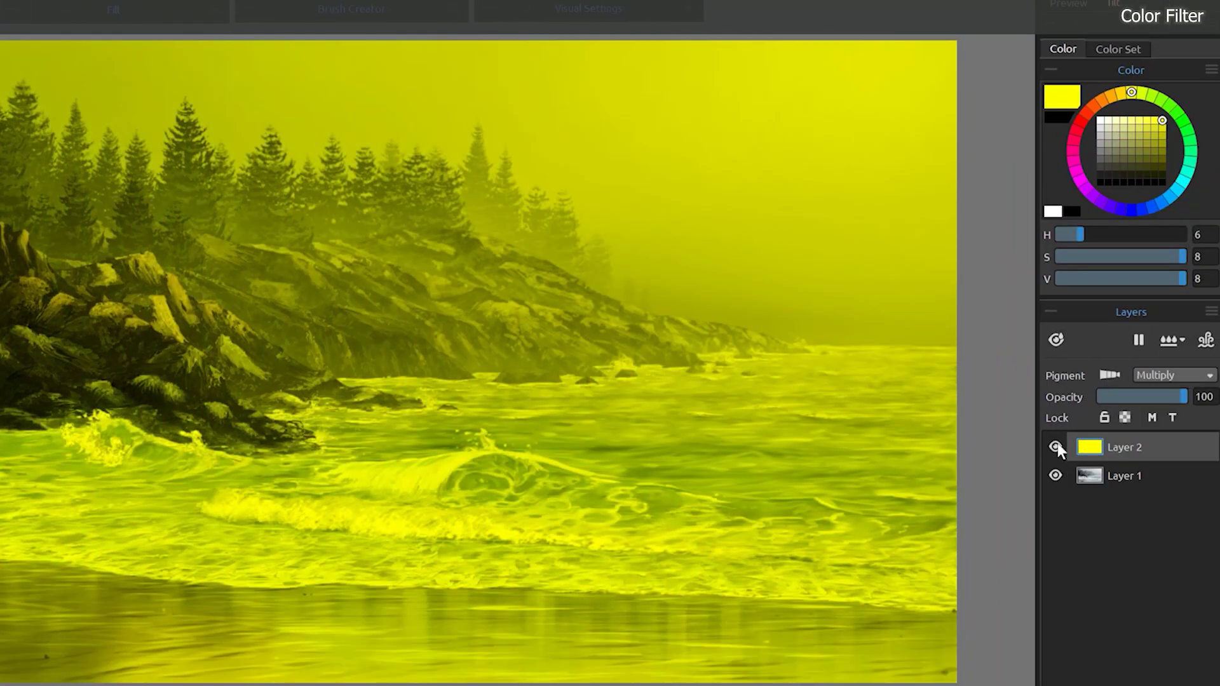
Compare the yellow Multiply layer shown and hidden, and vary the Color Filter strength for comparison
{"action": "left_click", "coordinate": [1056, 446]}
{"action": "left_click", "coordinate": [1057, 446]}
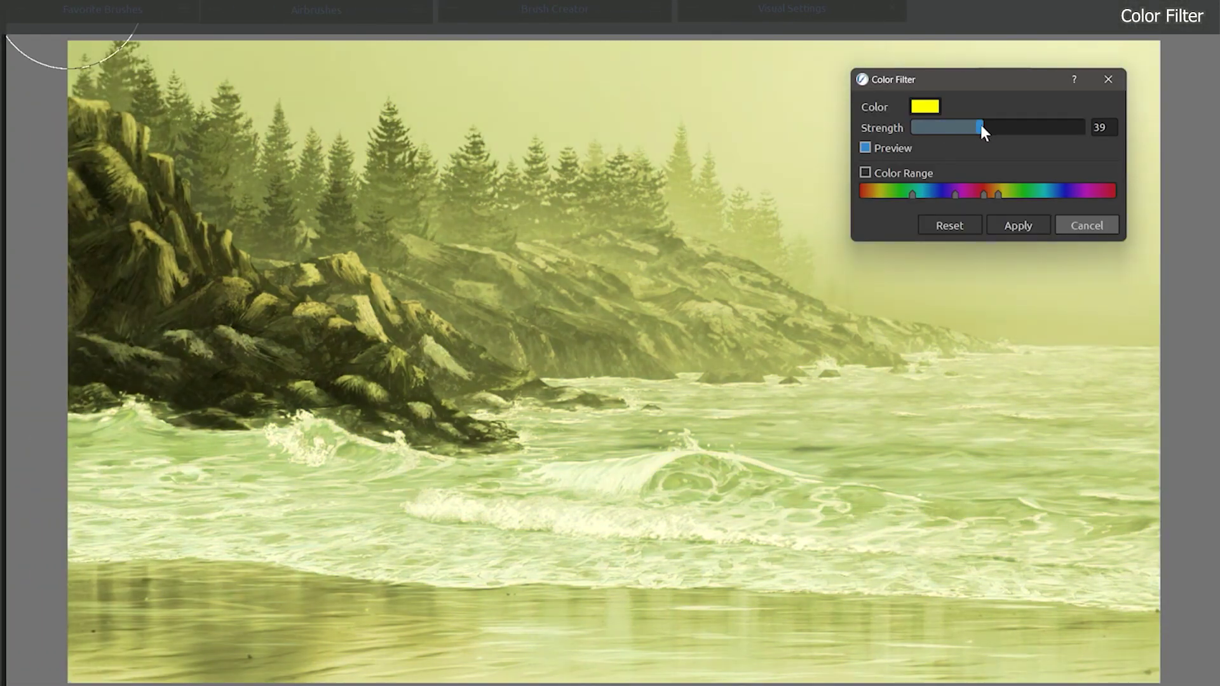
{"action": "left_click_drag", "start_coordinate": [983, 125], "coordinate": [1073, 131]}
{"action": "mouse_move", "coordinate": [1051, 129]}
{"action": "left_mouse_down"}
{"action": "mouse_move", "coordinate": [944, 126]}
{"action": "mouse_move", "coordinate": [1074, 128]}
{"action": "mouse_move", "coordinate": [953, 125]}
{"action": "mouse_move", "coordinate": [1072, 129]}
{"action": "mouse_move", "coordinate": [1051, 128]}
{"action": "left_mouse_up"}
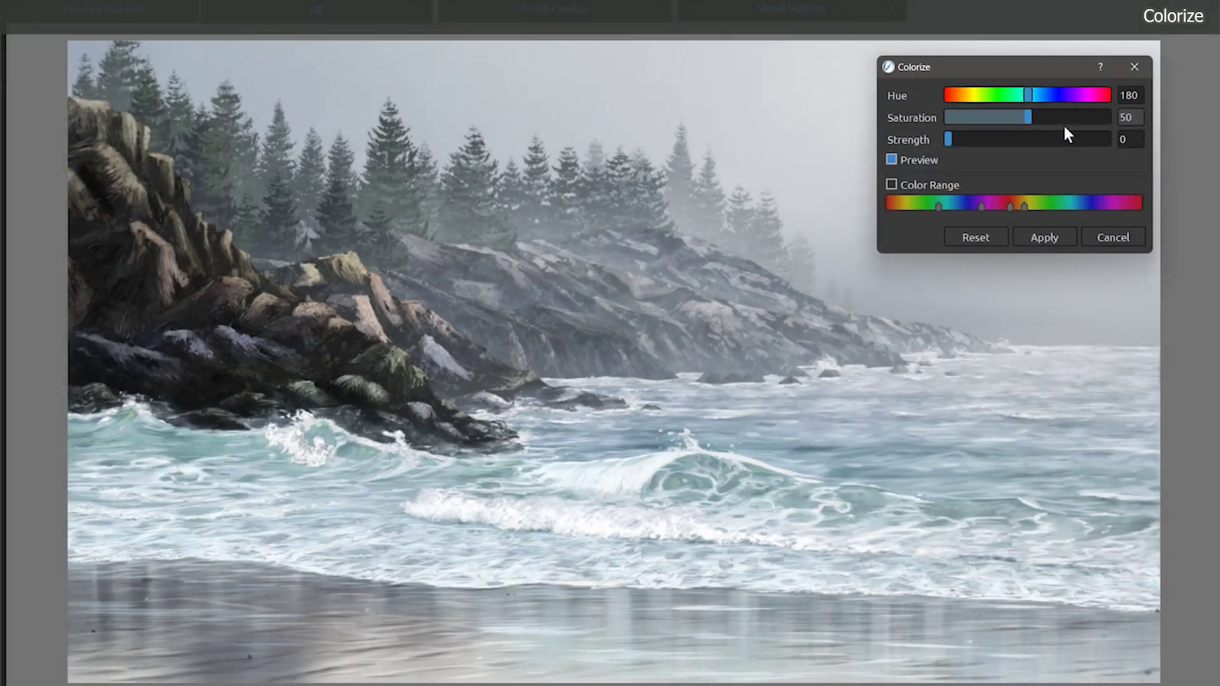
Colorize the painting by shifting the hue, raising the saturation and bringing the strength up to its maximum
{"action": "left_click_drag", "start_coordinate": [1024, 95], "coordinate": [1047, 133]}
{"action": "left_click_drag", "start_coordinate": [1025, 97], "coordinate": [979, 100]}
{"action": "left_click_drag", "start_coordinate": [1047, 137], "coordinate": [1119, 136]}
{"action": "left_click_drag", "start_coordinate": [979, 97], "coordinate": [976, 98]}
{"action": "left_click_drag", "start_coordinate": [1028, 118], "coordinate": [1054, 124]}
{"action": "left_click_drag", "start_coordinate": [976, 96], "coordinate": [1031, 128]}
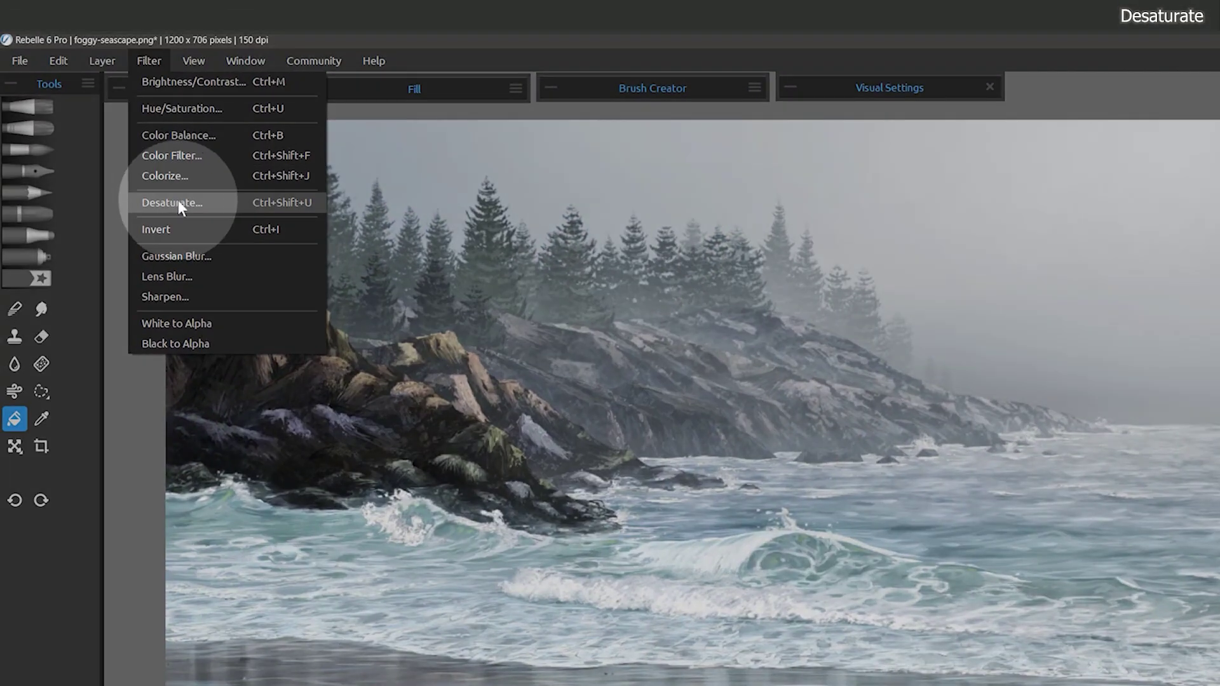
Desaturate the painting in Luminosity mode, setting the channel weights to red 0, green 13 and blue 21
{"action": "left_click", "coordinate": [177, 199]}
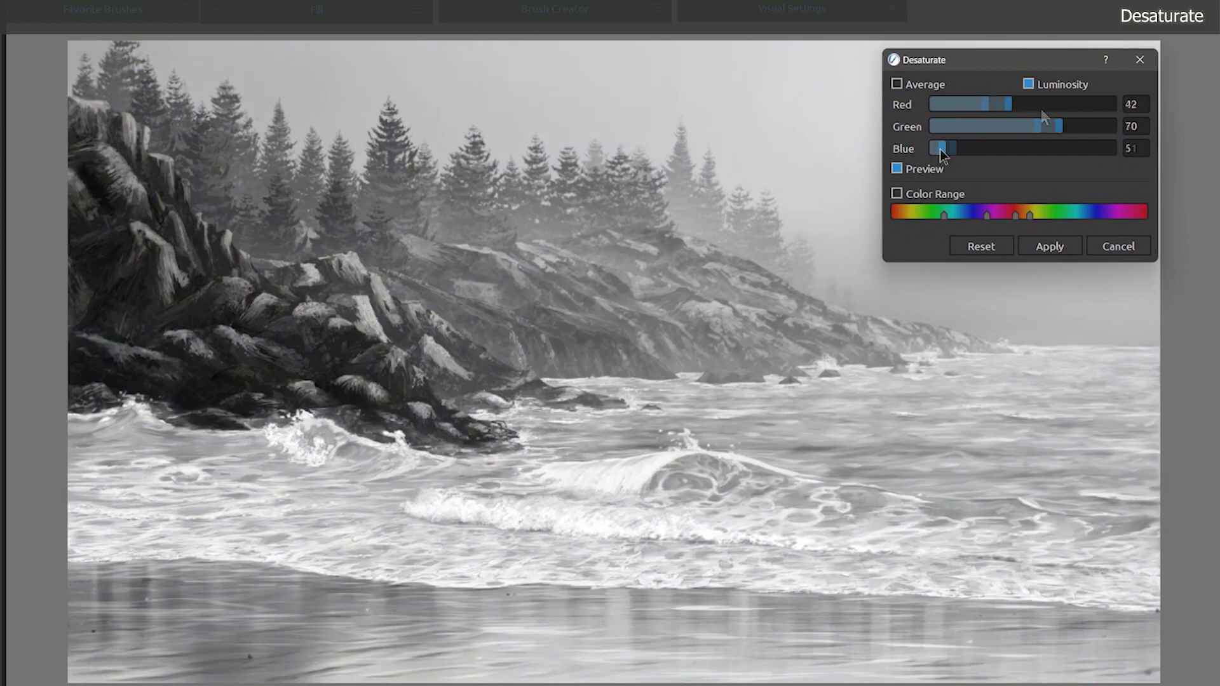
{"action": "left_click_drag", "start_coordinate": [941, 151], "coordinate": [934, 150]}
{"action": "left_click_drag", "start_coordinate": [1049, 127], "coordinate": [930, 129]}
{"action": "left_click_drag", "start_coordinate": [1005, 105], "coordinate": [971, 153]}
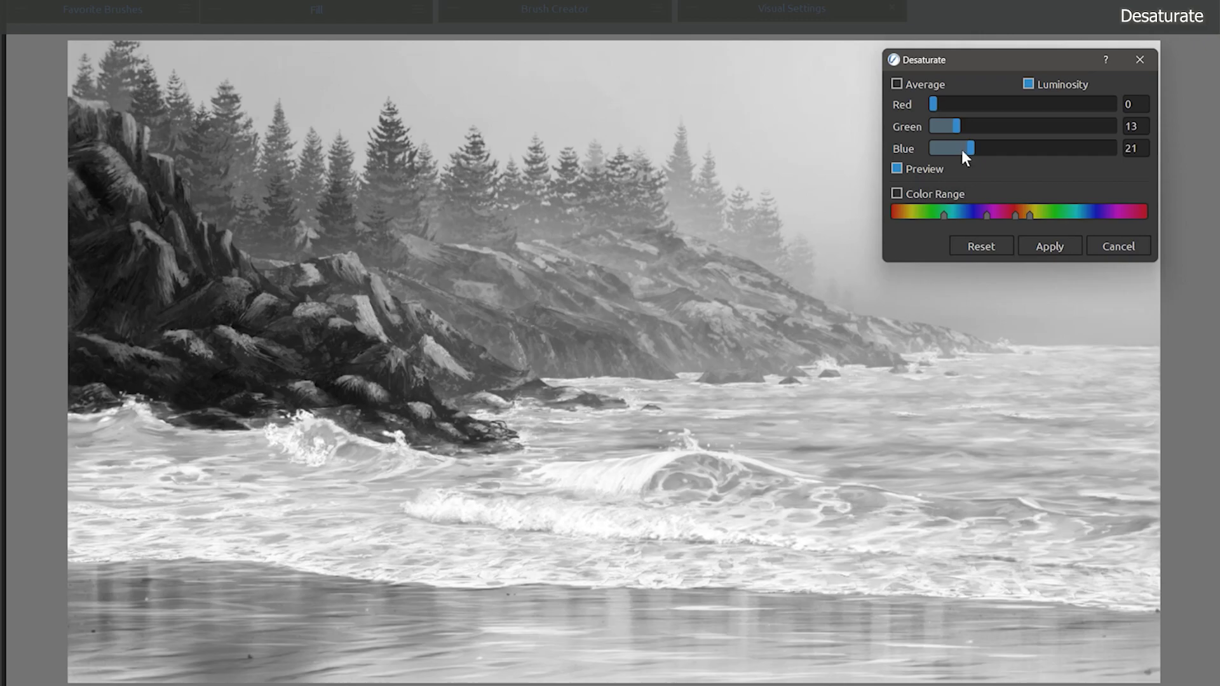
Switch the desaturation to Average and lower the weights to about red 8, green 3 and blue 1
{"action": "left_click", "coordinate": [898, 84]}
{"action": "left_click_drag", "start_coordinate": [989, 105], "coordinate": [948, 107]}
{"action": "left_click", "coordinate": [940, 127]}
{"action": "left_click", "coordinate": [940, 150]}
{"action": "left_click_drag", "start_coordinate": [939, 151], "coordinate": [934, 150]}
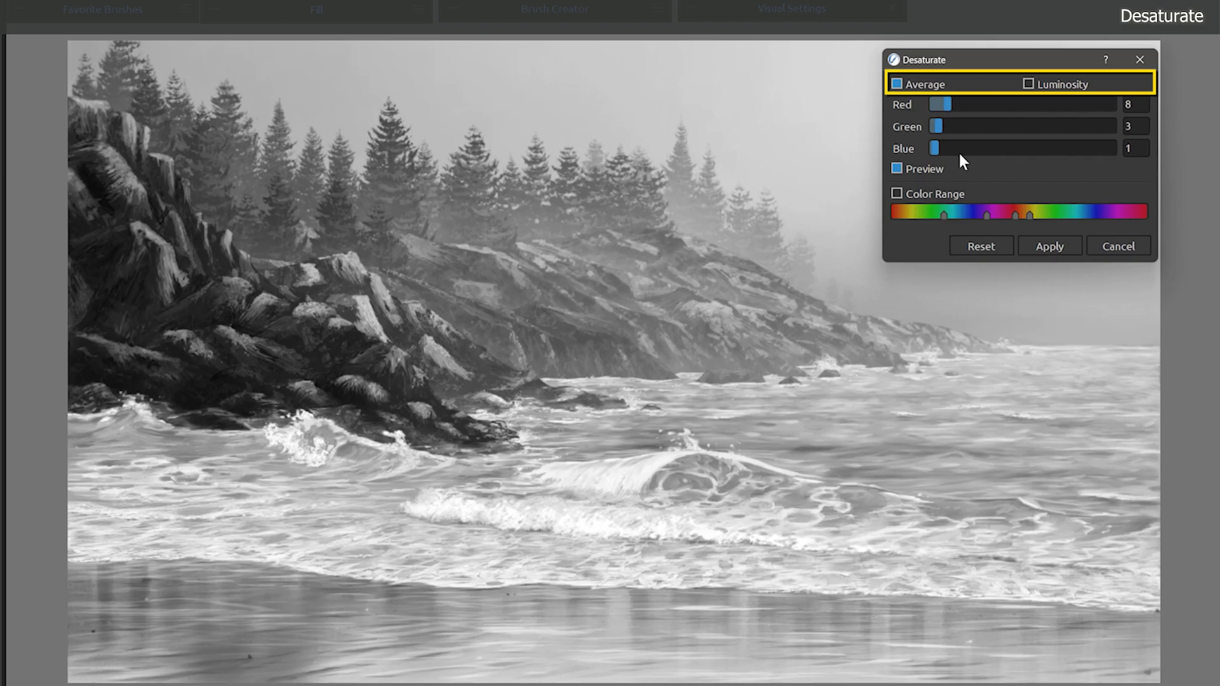
{"action": "left_click_drag", "start_coordinate": [946, 104], "coordinate": [951, 107]}
{"action": "left_click", "coordinate": [936, 127]}
{"action": "left_click", "coordinate": [932, 149]}
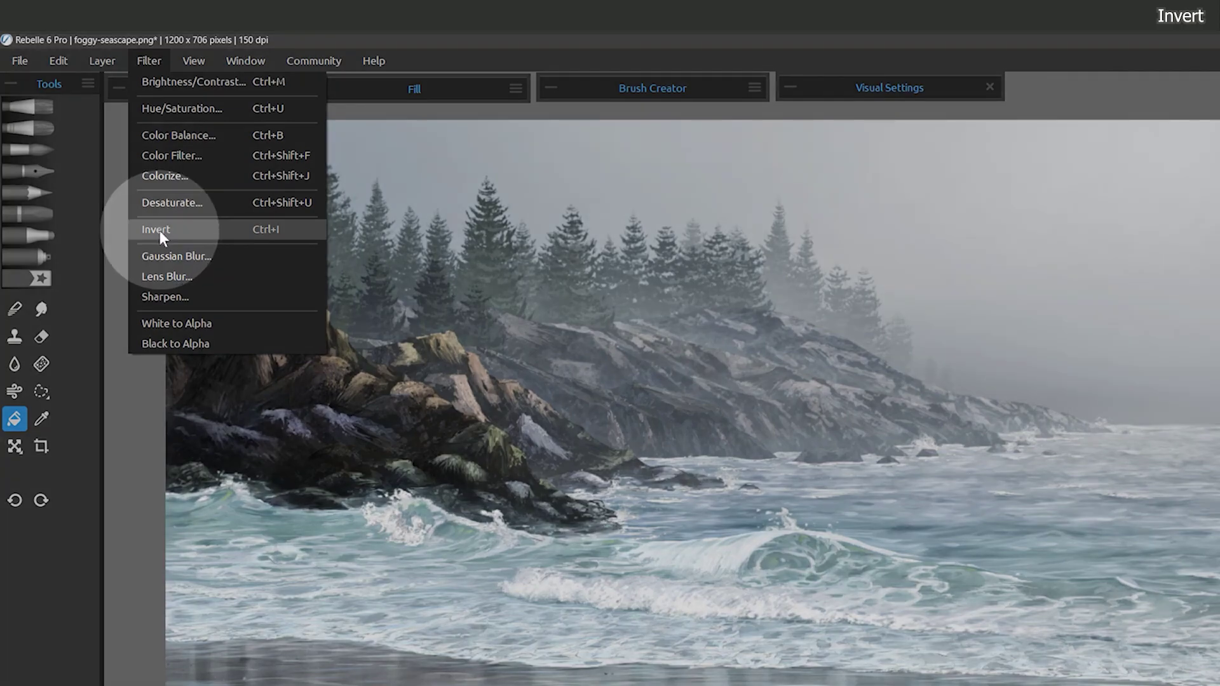
Invert the colors of the seascape painting
{"action": "left_click", "coordinate": [159, 230]}
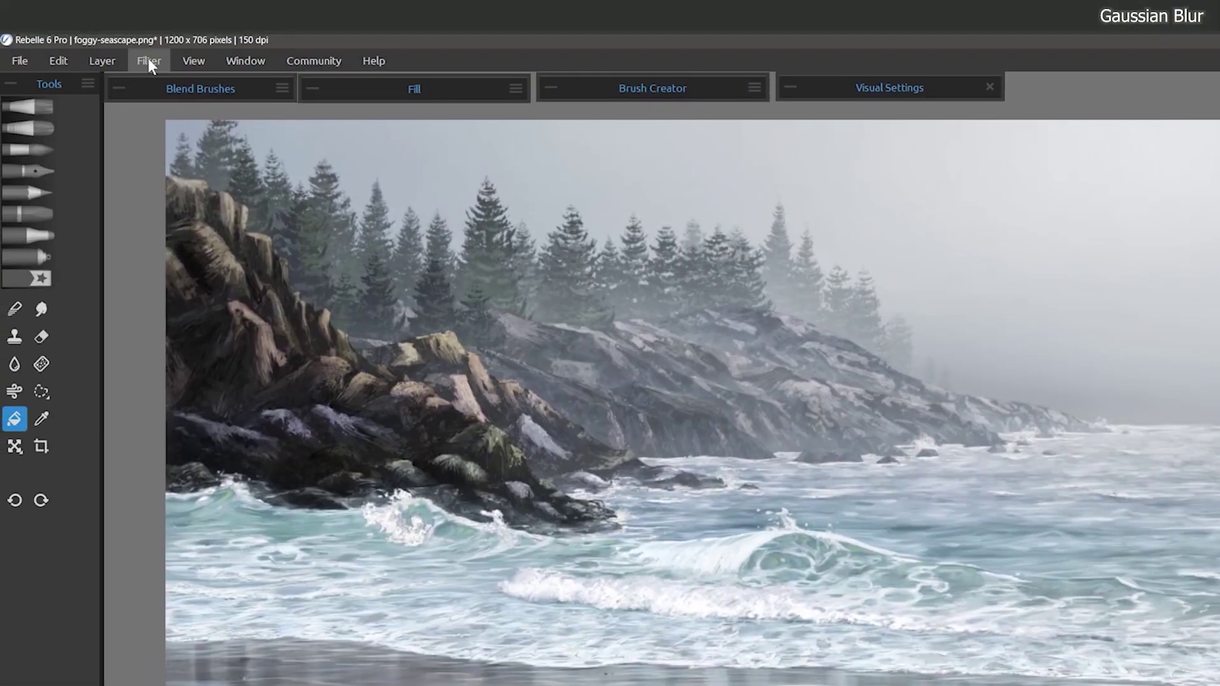
Try a Gaussian Blur with a radius of 3 on the whole painting
{"action": "left_click", "coordinate": [150, 62]}
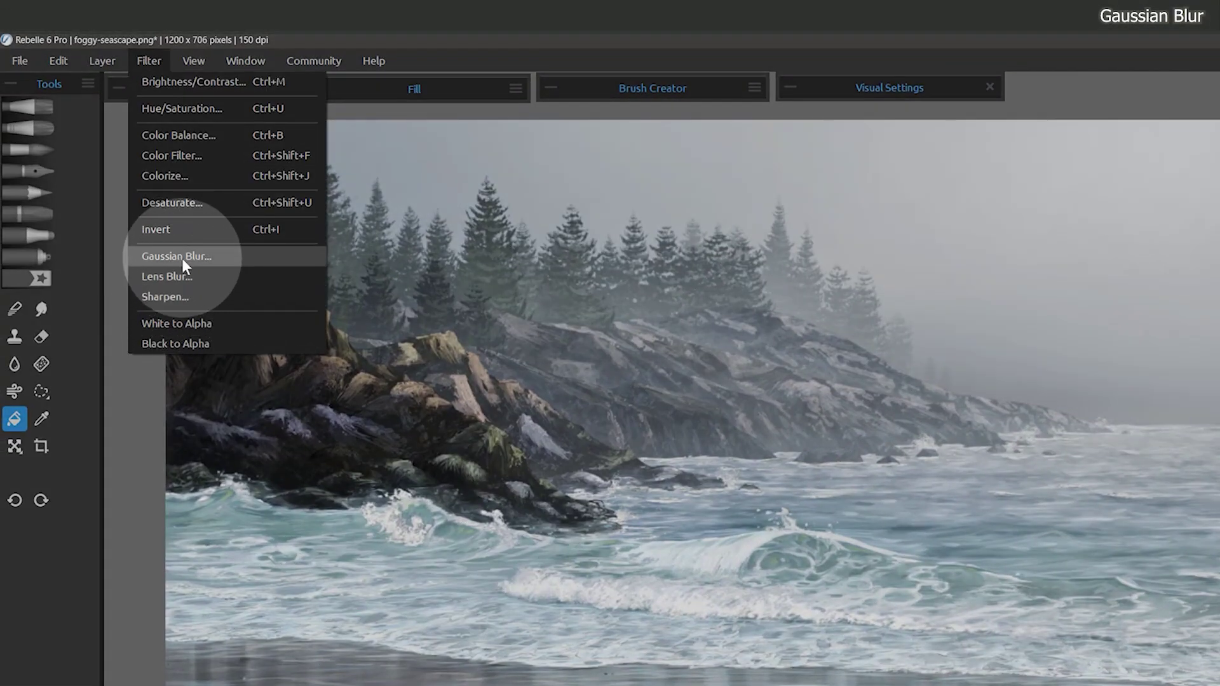
{"action": "left_click", "coordinate": [182, 258]}
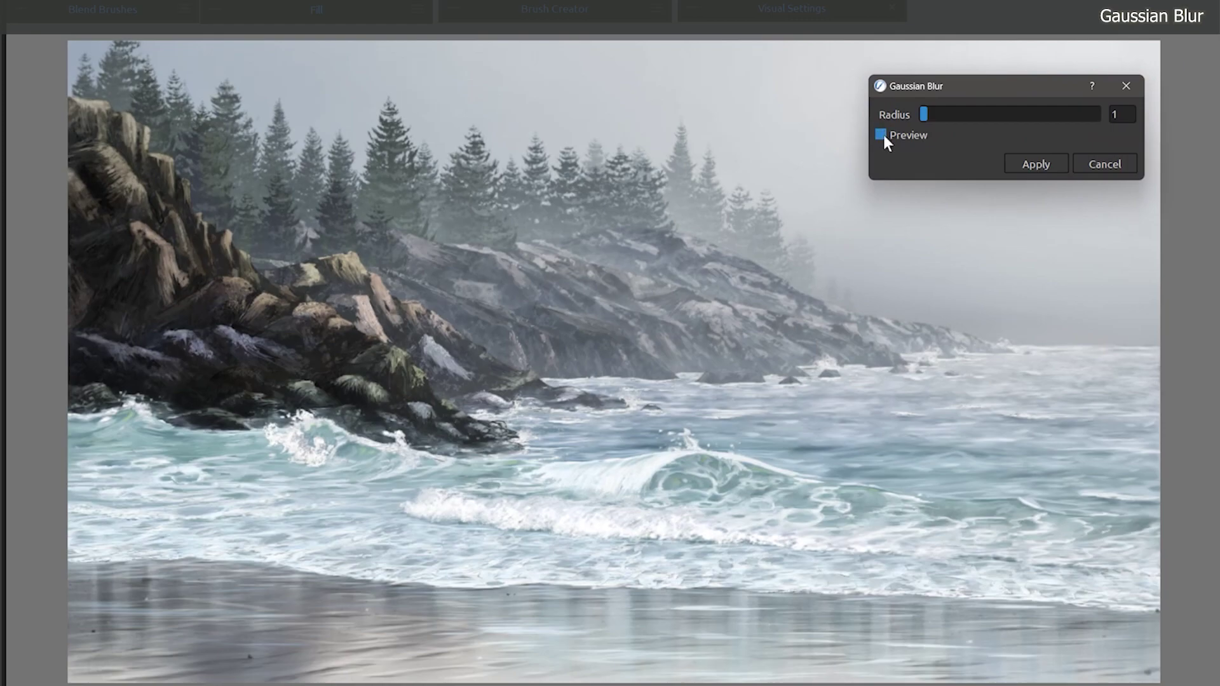
{"action": "mouse_move", "coordinate": [923, 114]}
{"action": "left_mouse_down"}
{"action": "mouse_move", "coordinate": [1028, 114]}
{"action": "mouse_move", "coordinate": [929, 122]}
{"action": "left_mouse_up"}
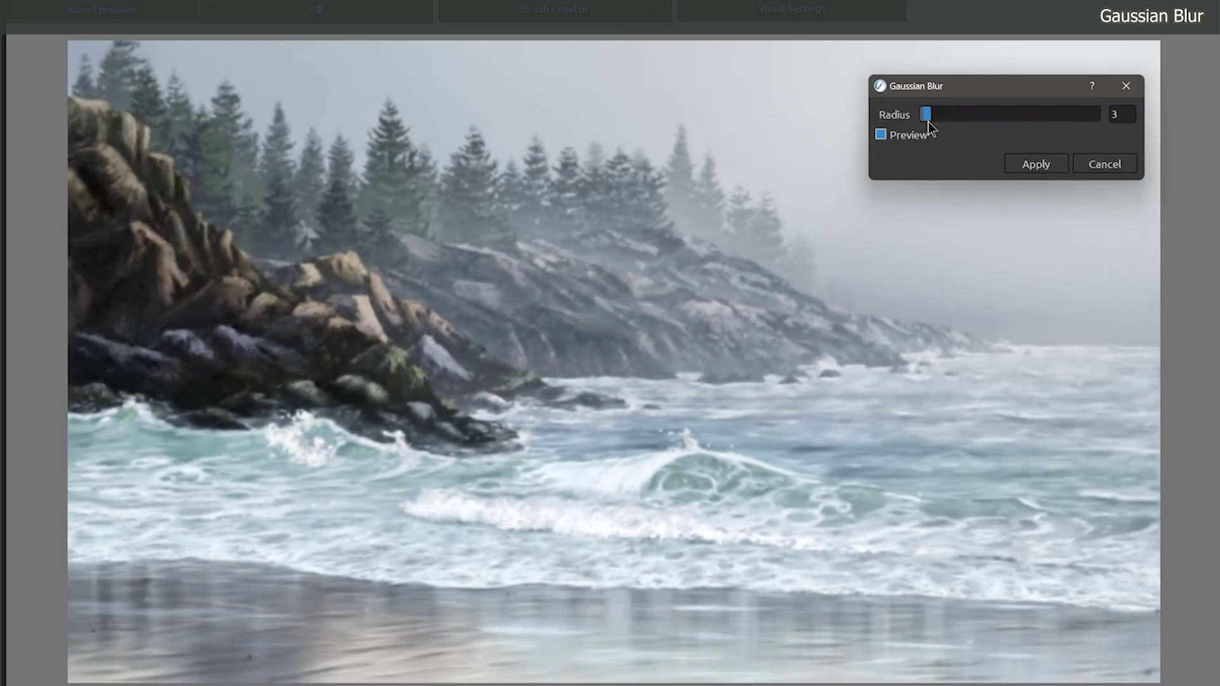
{"action": "left_click", "coordinate": [1100, 164]}
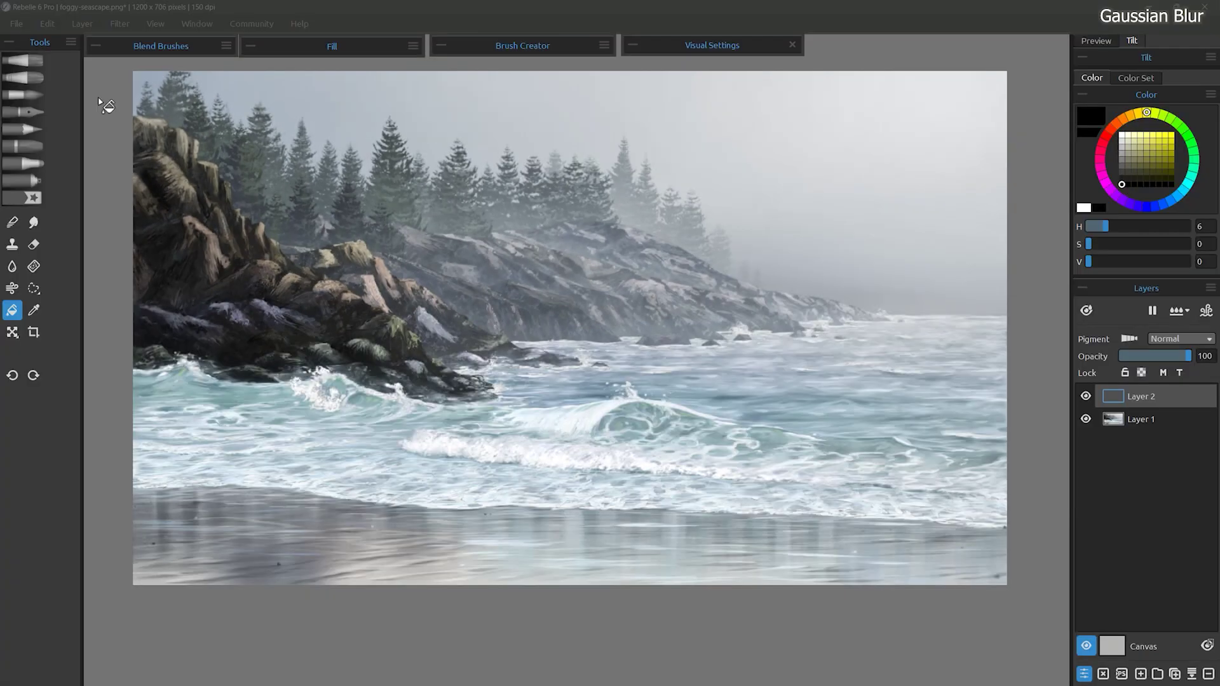
Paint a black bare tree with a thick trunk and thin branches on Layer 2 in front of the seascape
{"action": "key", "text": "b"}
{"action": "mouse_move", "coordinate": [204, 583]}
{"action": "left_mouse_down"}
{"action": "mouse_move", "coordinate": [280, 368]}
{"action": "mouse_move", "coordinate": [240, 632]}
{"action": "left_mouse_up"}
{"action": "left_click_drag", "start_coordinate": [327, 299], "coordinate": [492, 73]}
{"action": "left_click_drag", "start_coordinate": [416, 173], "coordinate": [436, 73]}
{"action": "left_click_drag", "start_coordinate": [298, 234], "coordinate": [270, 72]}
{"action": "left_click_drag", "start_coordinate": [285, 146], "coordinate": [336, 89]}
{"action": "left_click_drag", "start_coordinate": [420, 119], "coordinate": [399, 71]}
{"action": "left_click_drag", "start_coordinate": [284, 260], "coordinate": [134, 116]}
{"action": "left_click_drag", "start_coordinate": [233, 208], "coordinate": [135, 205]}
{"action": "left_click_drag", "start_coordinate": [421, 201], "coordinate": [583, 150]}
{"action": "left_click_drag", "start_coordinate": [457, 195], "coordinate": [529, 353]}
{"action": "left_click_drag", "start_coordinate": [493, 267], "coordinate": [466, 369]}
{"action": "left_click_drag", "start_coordinate": [509, 327], "coordinate": [521, 420]}
{"action": "left_click_drag", "start_coordinate": [529, 353], "coordinate": [560, 432]}
{"action": "left_click_drag", "start_coordinate": [509, 324], "coordinate": [527, 393]}
Apply a Gaussian Blur with a radius of 21 to the tree layer and remove Layer 2
{"action": "left_click", "coordinate": [119, 24]}
{"action": "left_click", "coordinate": [153, 146]}
{"action": "left_click_drag", "start_coordinate": [818, 131], "coordinate": [846, 132]}
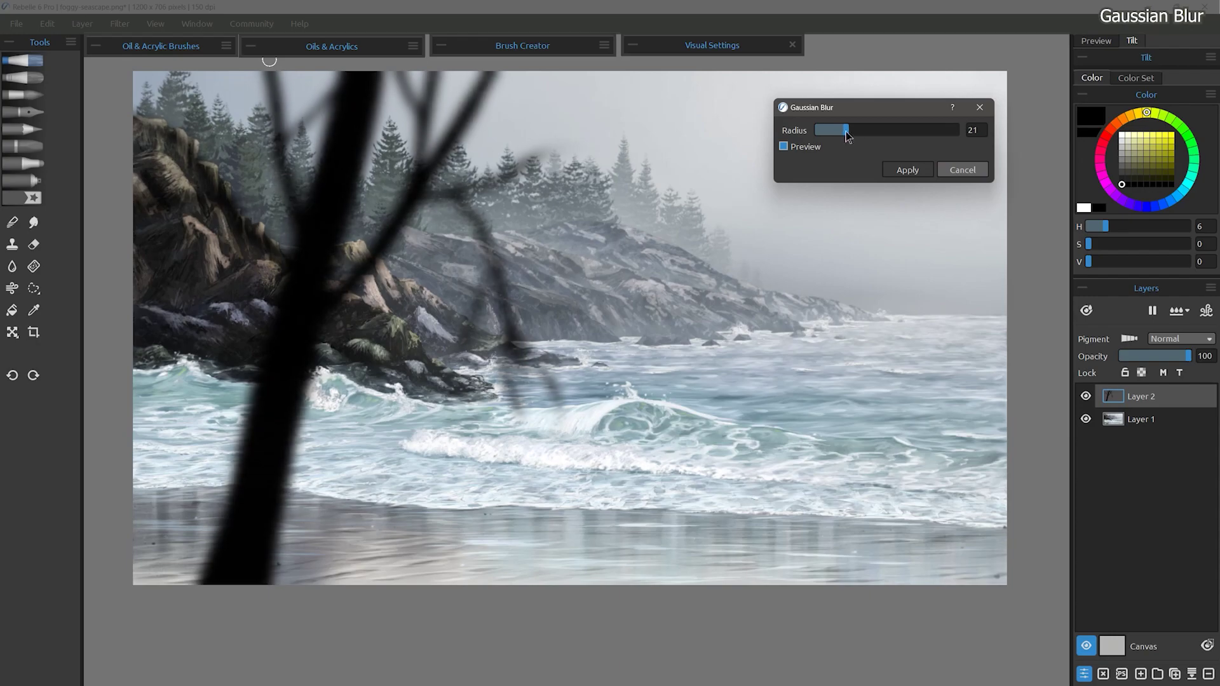
{"action": "left_click", "coordinate": [921, 171]}
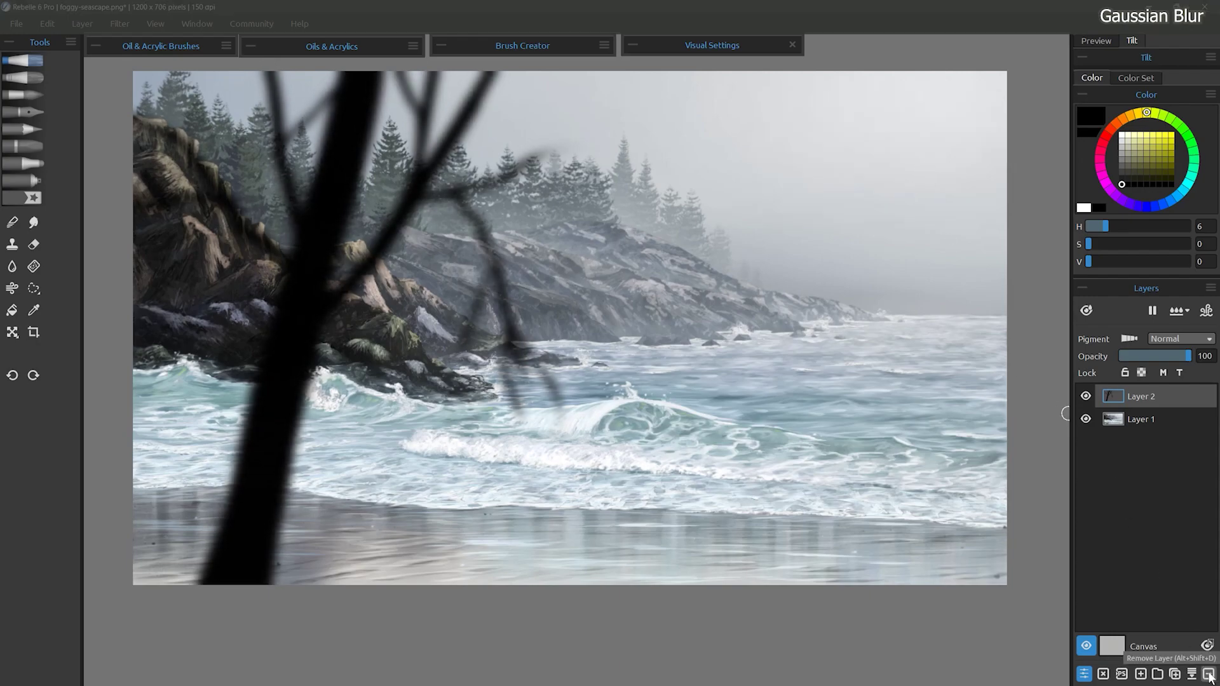
{"action": "left_click", "coordinate": [1208, 675]}
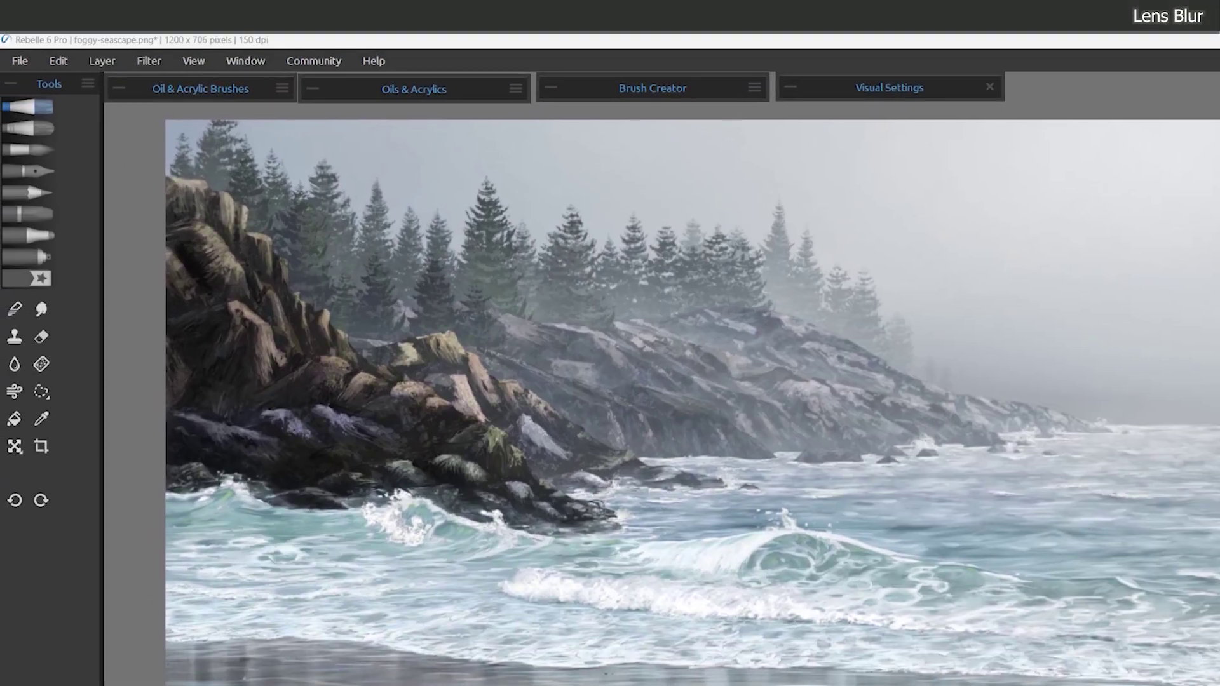
Render a Lens Blur on the painting with the four-pointed star shape and a larger size
{"action": "left_click", "coordinate": [120, 24]}
{"action": "left_click", "coordinate": [170, 275]}
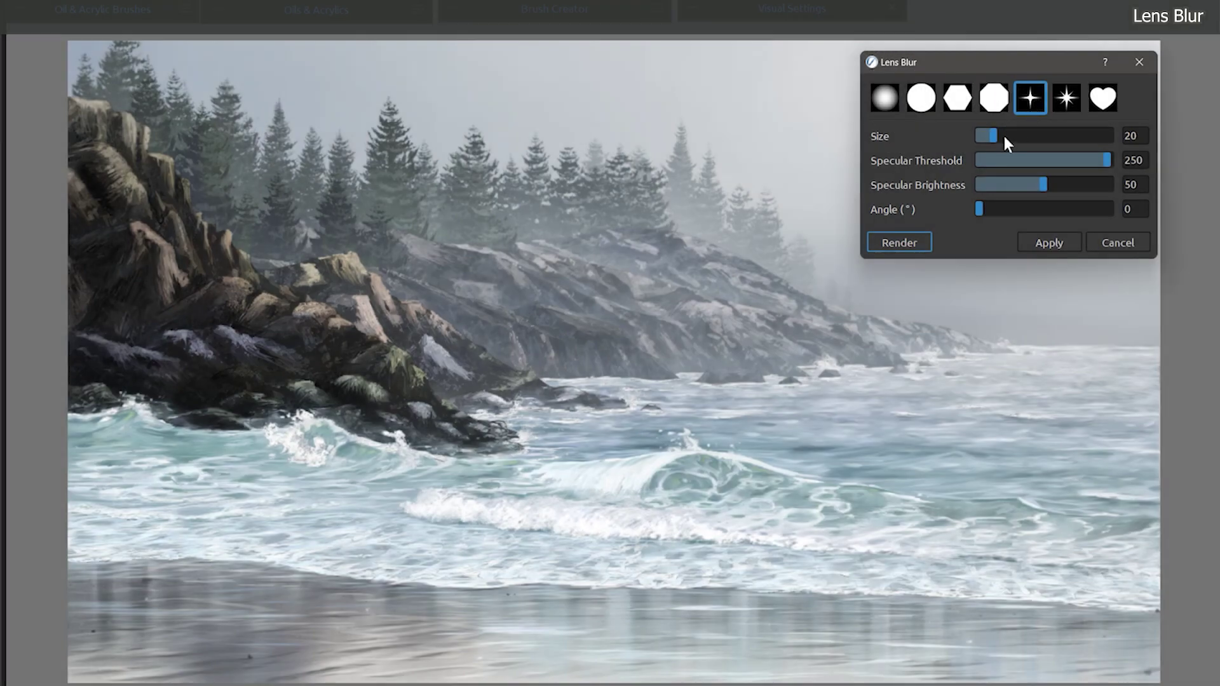
{"action": "left_click", "coordinate": [999, 136]}
{"action": "left_click_drag", "start_coordinate": [998, 135], "coordinate": [1021, 134]}
{"action": "left_click", "coordinate": [905, 242]}
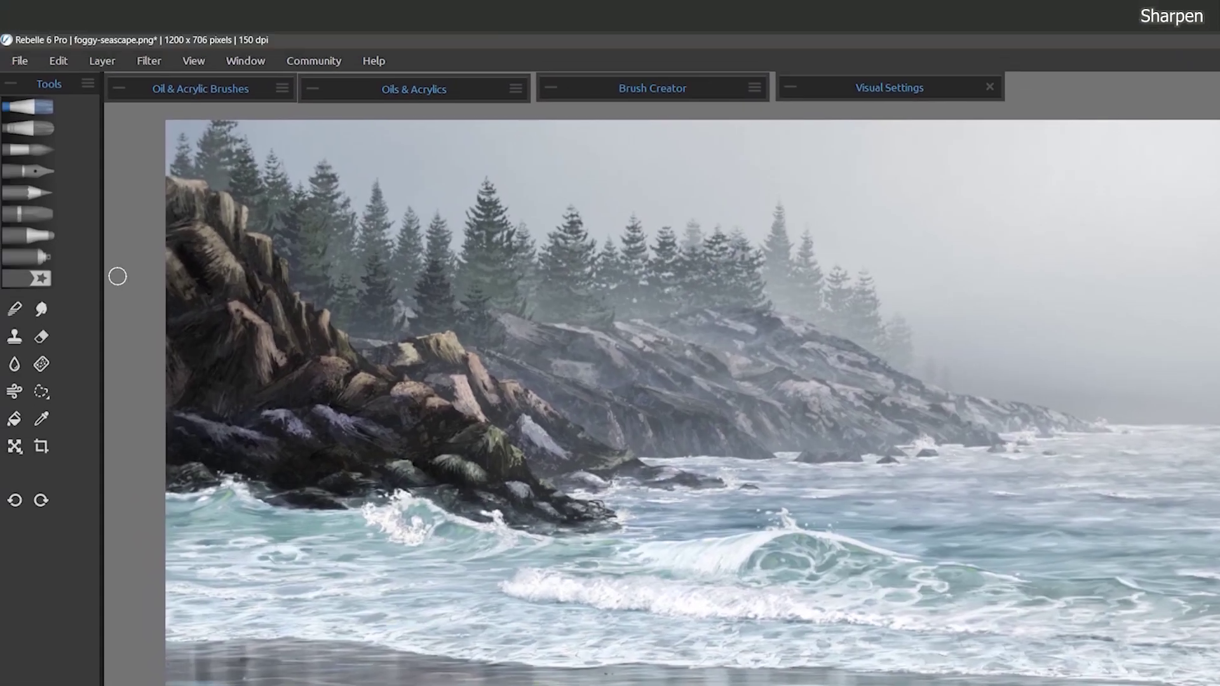
Open the Sharpen filter on the seascape painting and try out its effect
{"action": "left_click", "coordinate": [149, 60]}
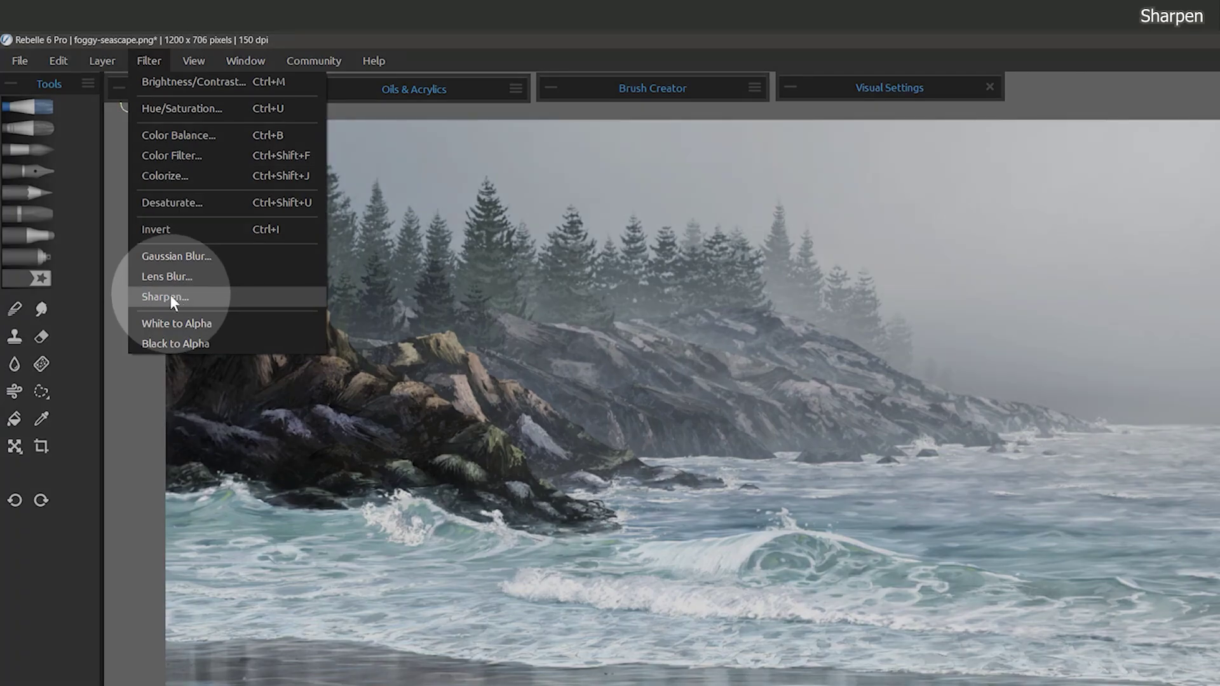
{"action": "left_click", "coordinate": [172, 296]}
{"action": "left_click_drag", "start_coordinate": [740, 432], "coordinate": [767, 428]}
{"action": "left_click_drag", "start_coordinate": [671, 356], "coordinate": [651, 374]}
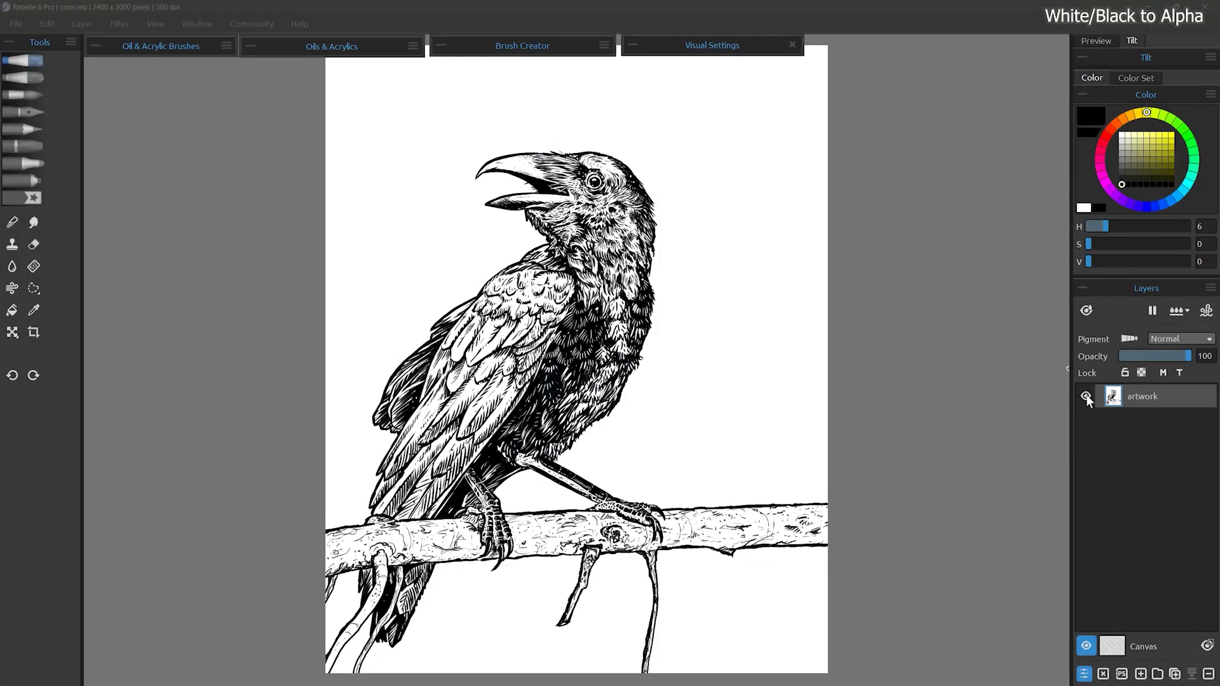
Try the White to Alpha filter on the crow artwork layer
{"action": "left_click", "coordinate": [120, 23]}
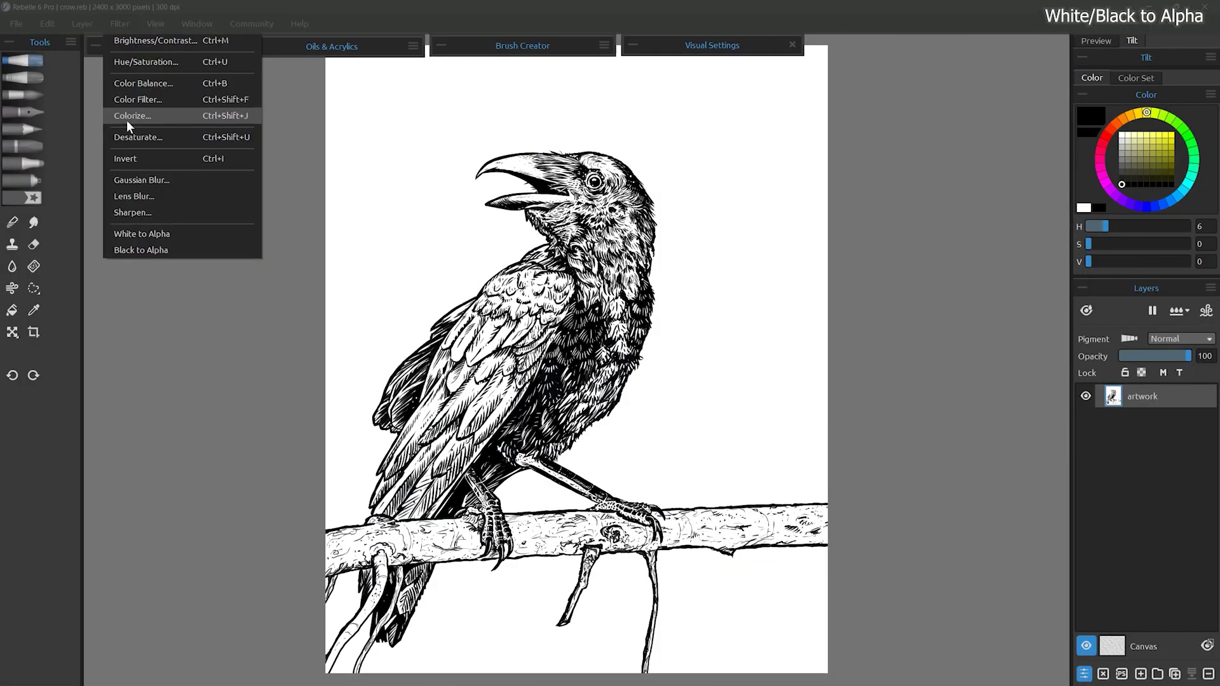
{"action": "left_click", "coordinate": [145, 235]}
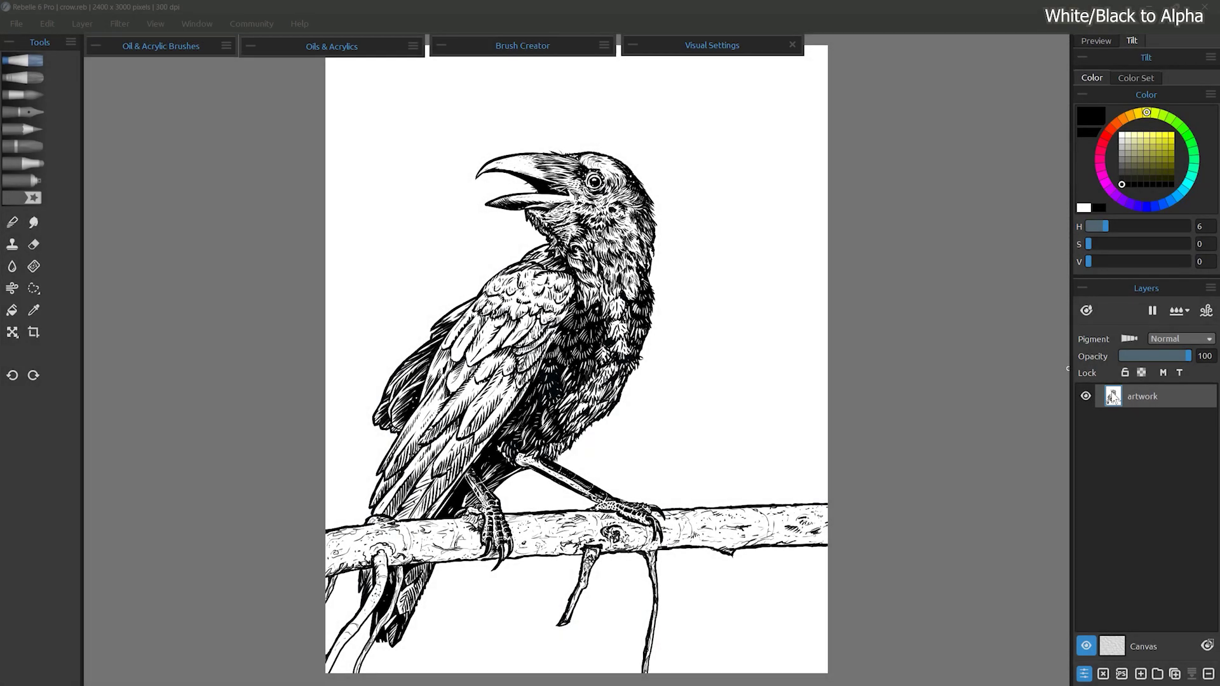
Check the artwork layer by toggling its visibility, and turn its white areas transparent with White to Alpha
{"action": "left_click", "coordinate": [1087, 396]}
{"action": "left_click", "coordinate": [1086, 396]}
{"action": "left_click", "coordinate": [1086, 396]}
{"action": "left_click", "coordinate": [1087, 395]}
{"action": "left_click", "coordinate": [119, 24]}
{"action": "left_click", "coordinate": [143, 234]}
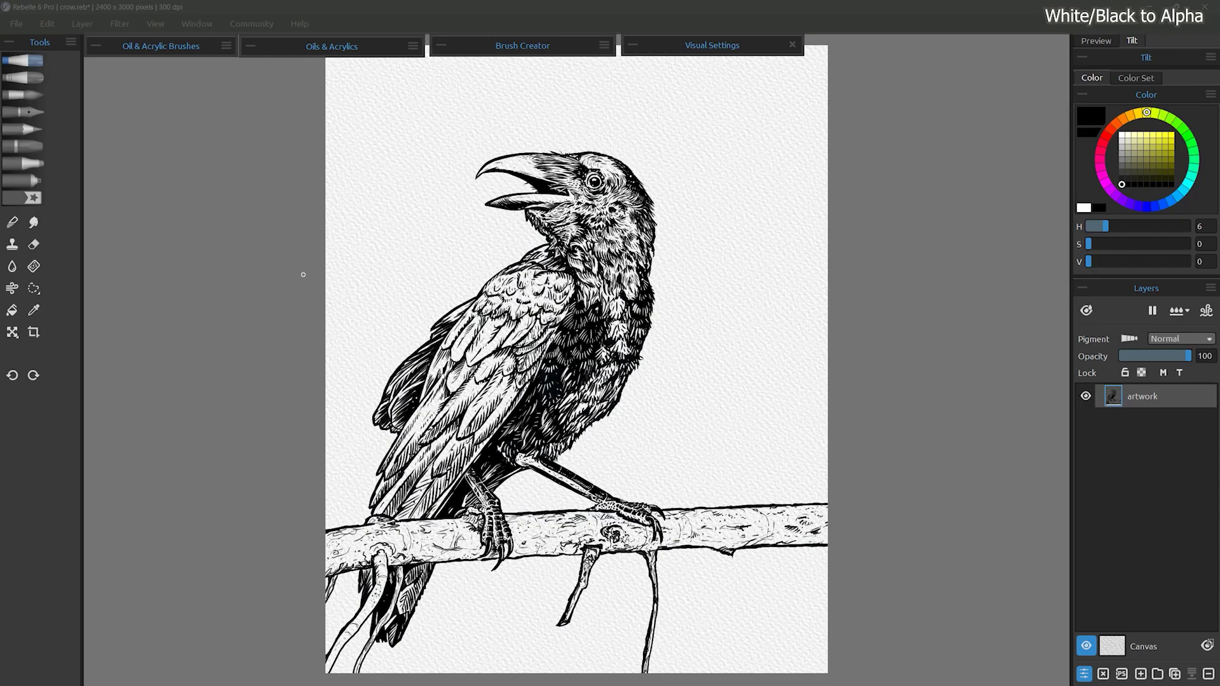
Try a different canvas look behind the transparent crow line art
{"action": "left_click", "coordinate": [1112, 646]}
{"action": "left_click", "coordinate": [667, 322]}
{"action": "left_click", "coordinate": [823, 473]}
{"action": "left_click_drag", "start_coordinate": [584, 325], "coordinate": [612, 324]}
{"action": "left_click", "coordinate": [1112, 646]}
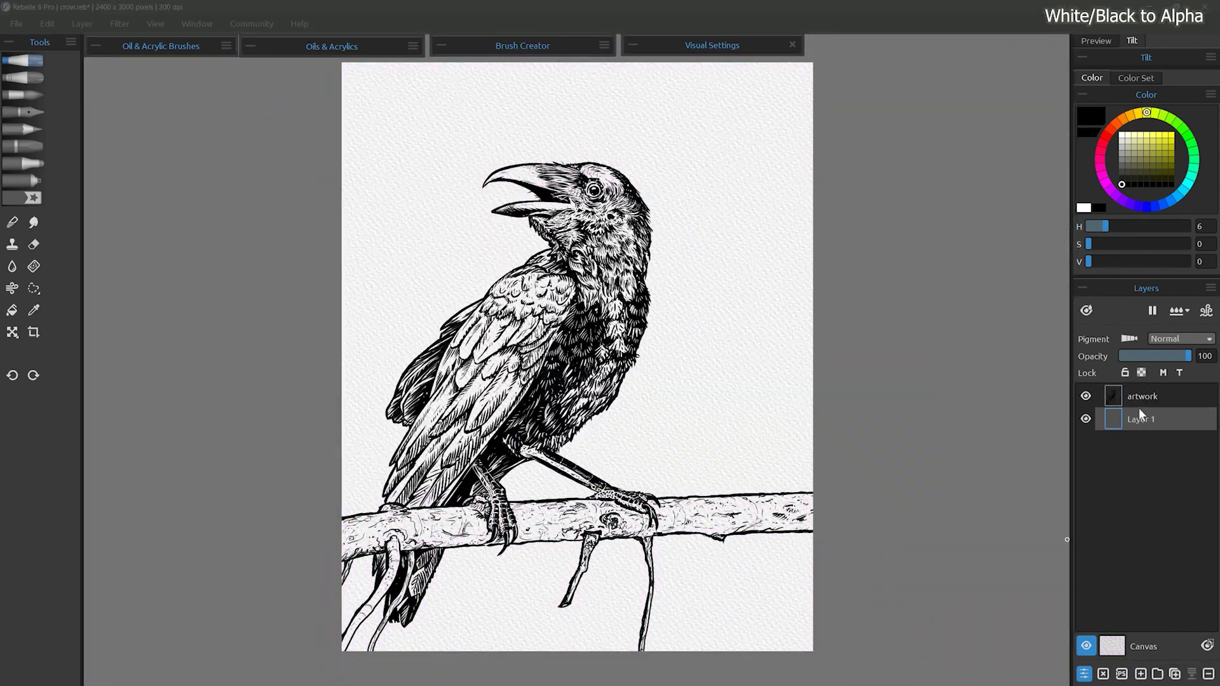
Paint the crow's head with a medium blue on the layer named color beneath the artwork
{"action": "left_click", "coordinate": [1161, 203]}
{"action": "left_click", "coordinate": [1153, 153]}
{"action": "mouse_move", "coordinate": [566, 187]}
{"action": "left_mouse_down"}
{"action": "mouse_move", "coordinate": [585, 254]}
{"action": "mouse_move", "coordinate": [629, 203]}
{"action": "mouse_move", "coordinate": [598, 236]}
{"action": "left_mouse_up"}
{"action": "scroll", "coordinate": [599, 236], "scroll_direction": "up", "scroll_amount": 5}
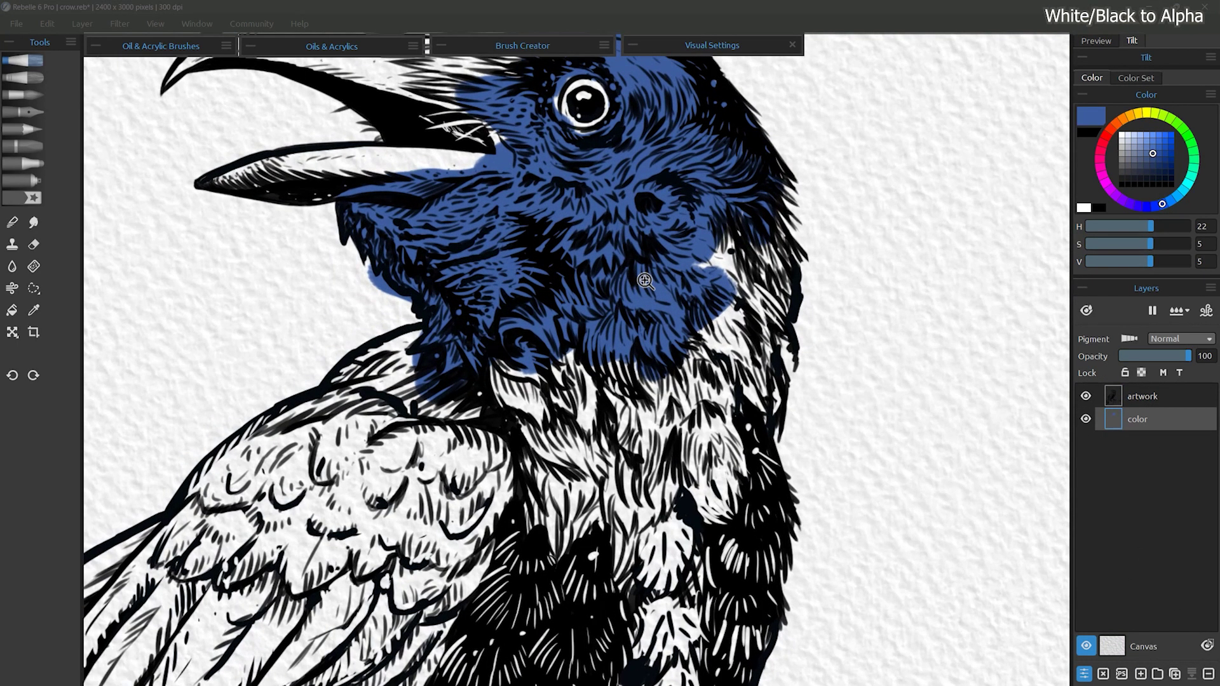